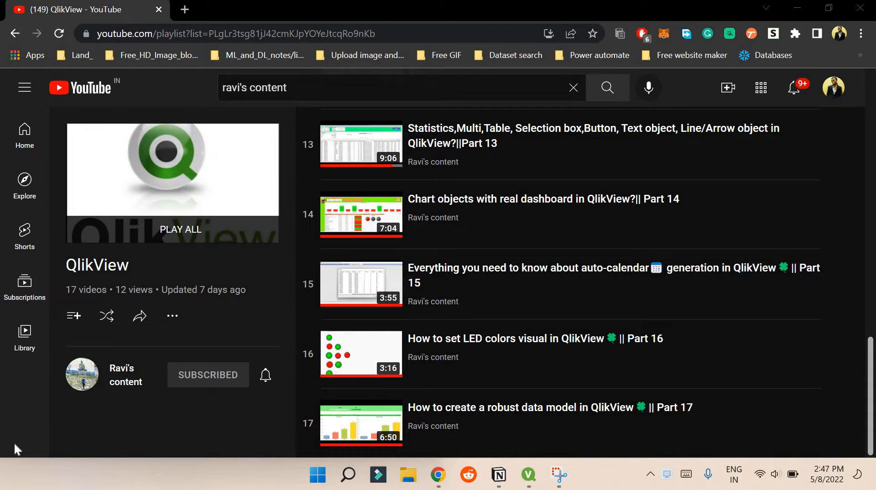
Switch from the YouTube playlist in Chrome to the QlikView window
key(alt+Tab)
key(Escape)
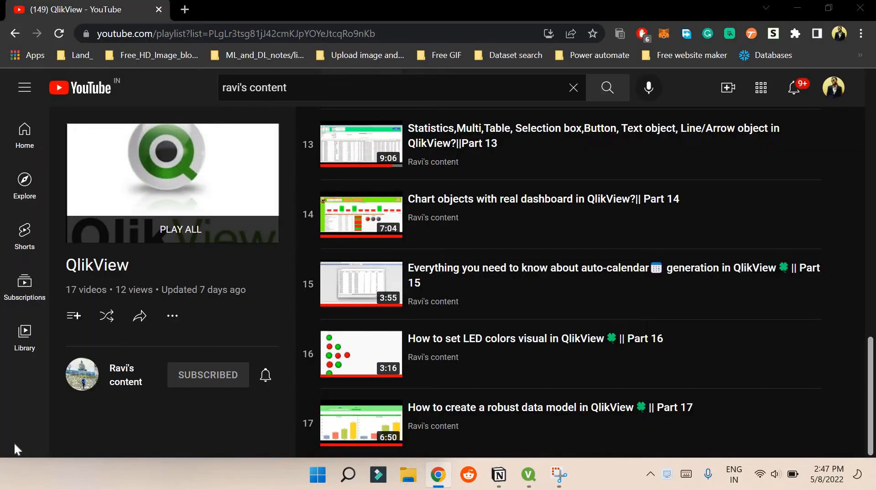
key(alt+Tab)
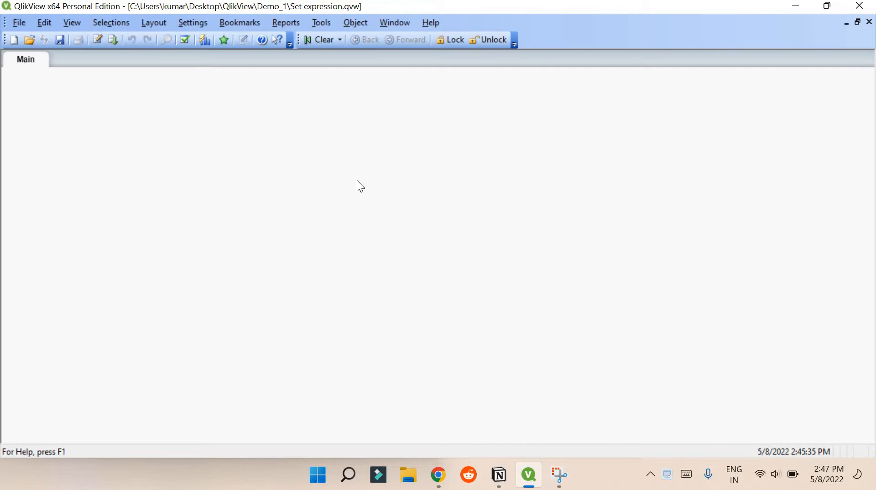
Add a 'Demo data' section to the load script and begin choosing a table file
key(ctrl+e)
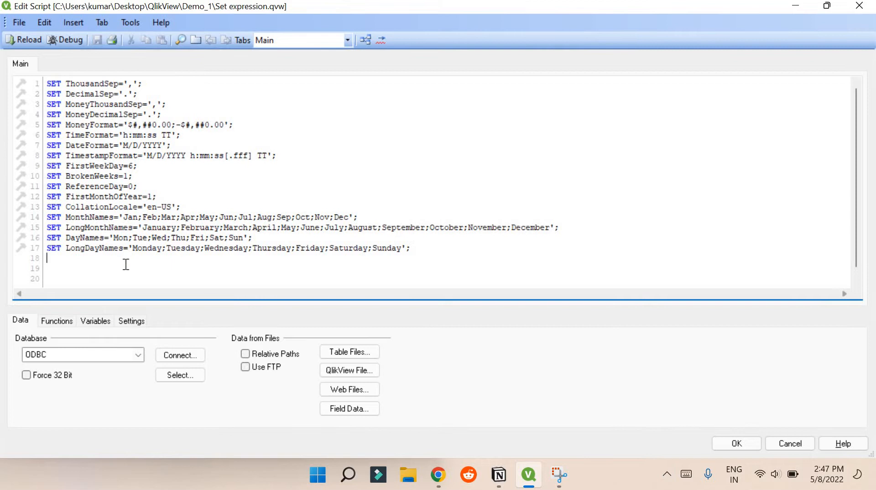
scroll(100, 219, down, 1)
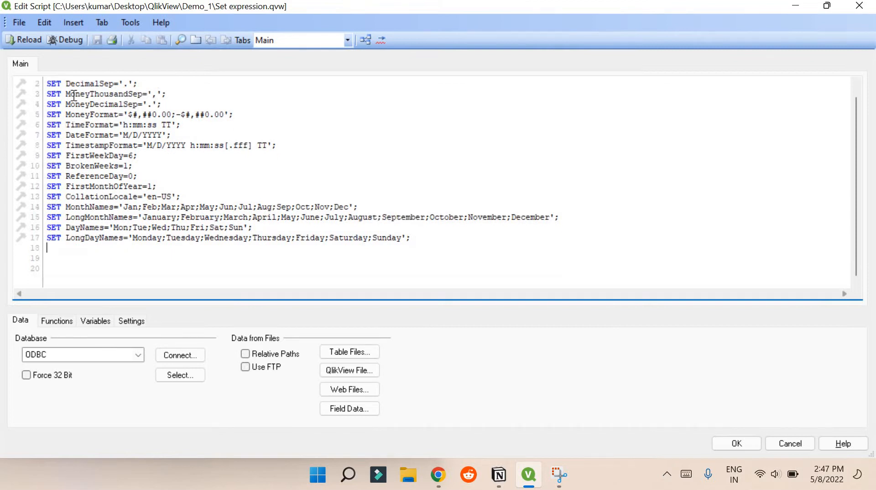
click(96, 22)
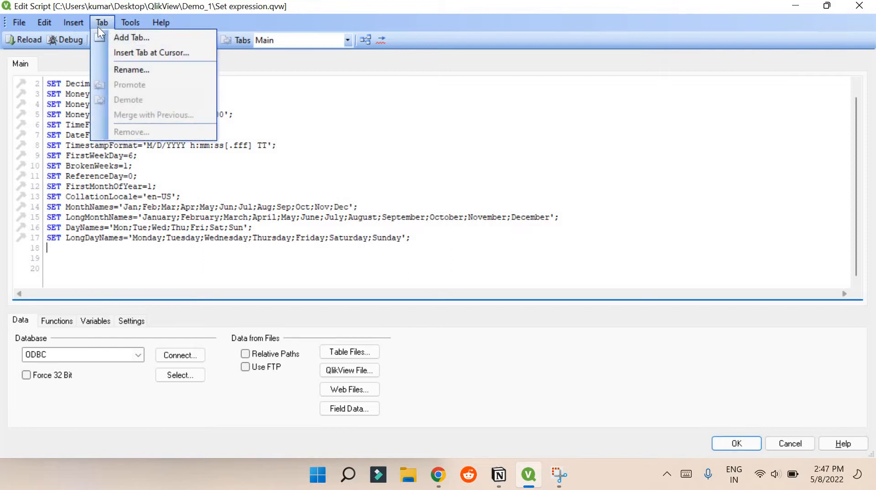
click(122, 36)
key(BackSpace)
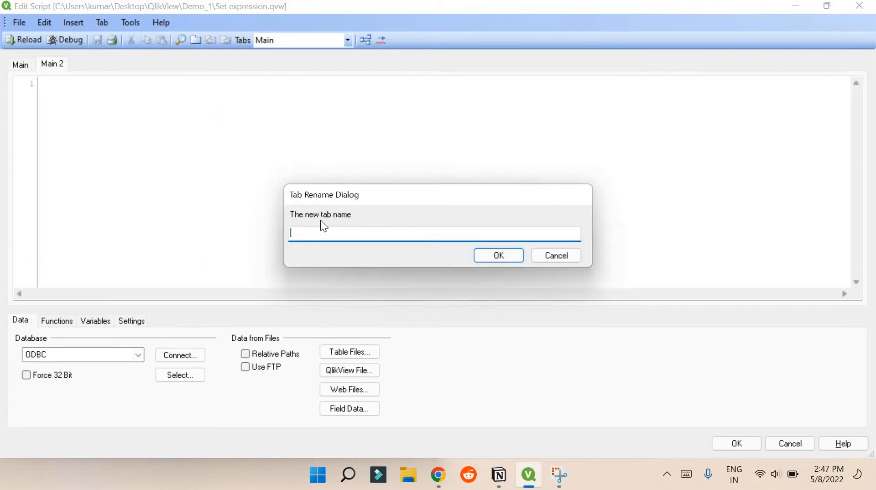
text(Demo data)
key(Return)
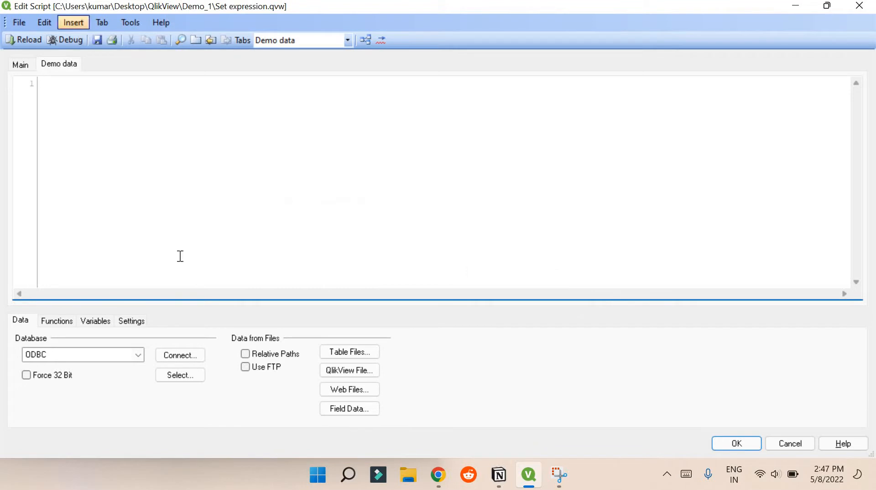
click(352, 350)
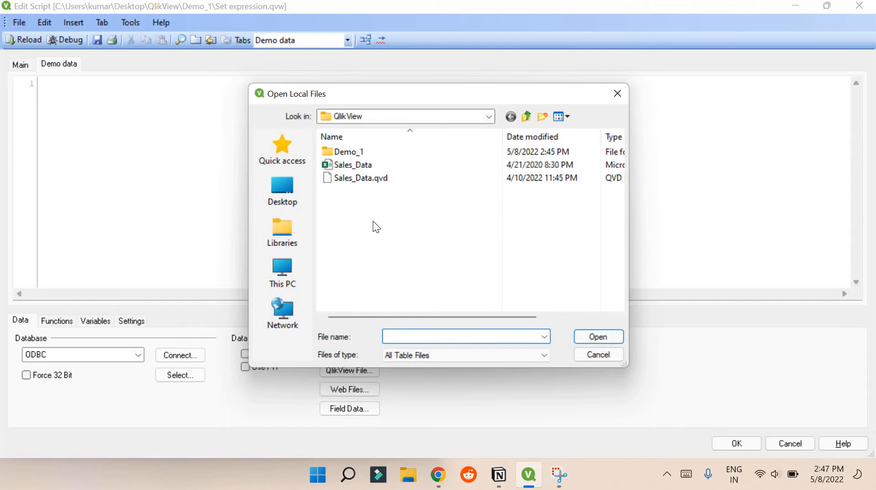
Insert a LOAD statement for all 14 fields of Sales_Data.csv through the File Wizard
click(376, 165)
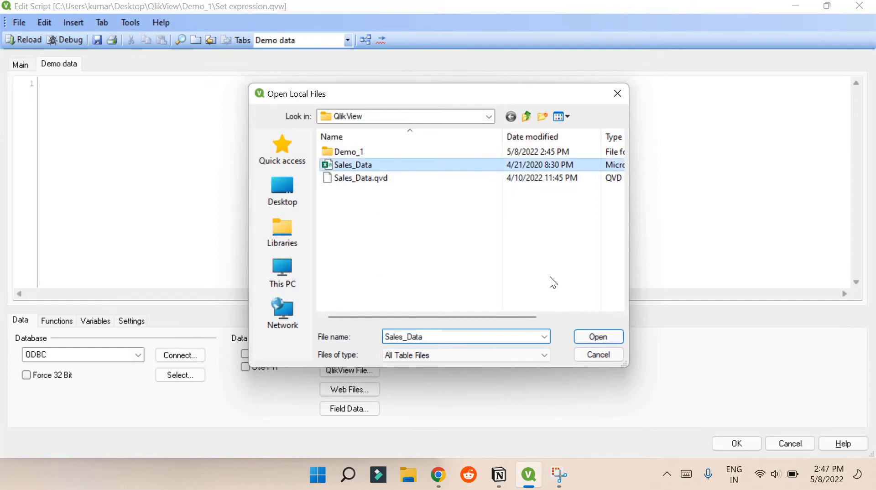
click(599, 336)
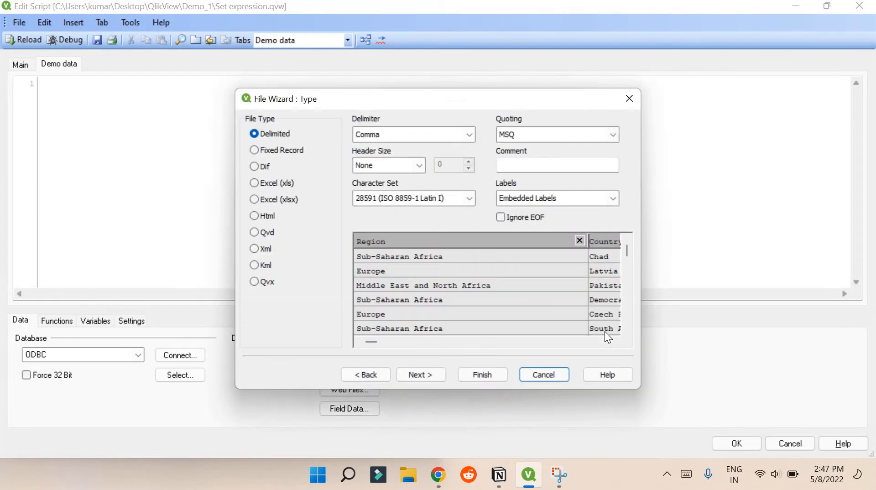
click(470, 374)
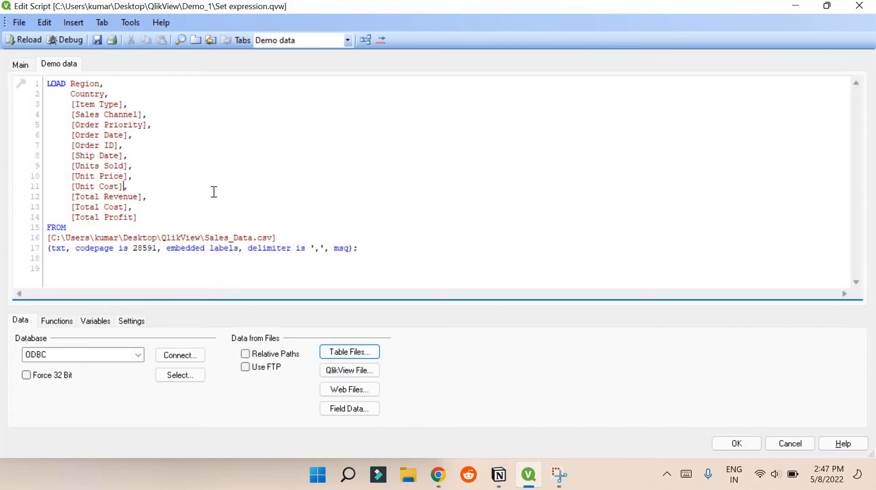
text(as Cost)
key(BackSpace)
key(BackSpace)
key(BackSpace)
key(BackSpace)
key(BackSpace)
key(BackSpace)
key(BackSpace)
key(BackSpace)
Alias the Total Revenue field as Revenue in the load script
click(214, 192)
text(as rev)
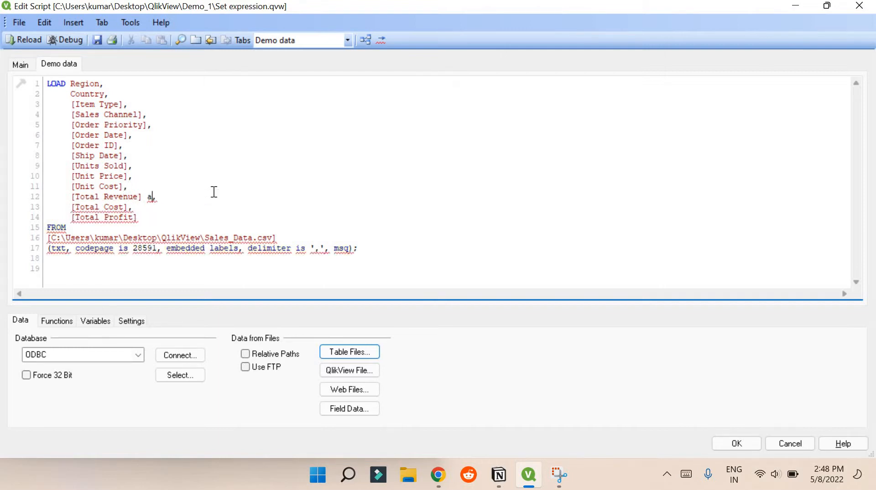
text(e)
key(BackSpace)
key(BackSpace)
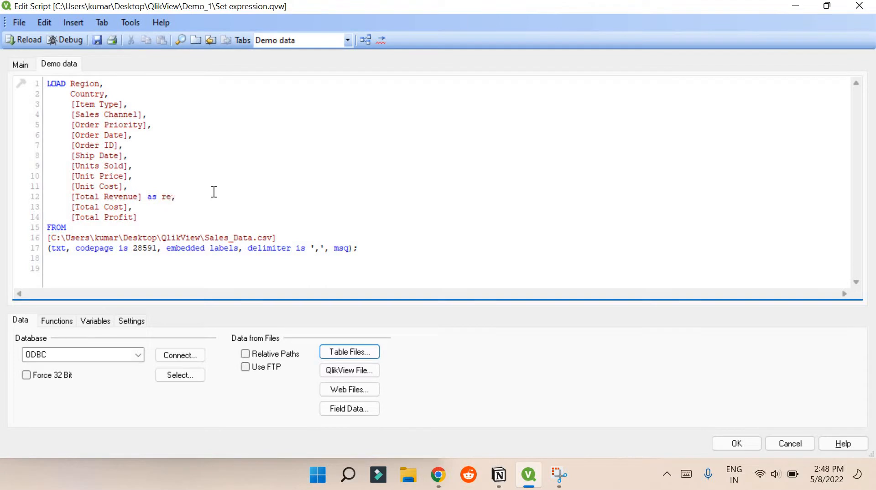
key(BackSpace)
key(BackSpace)
text(re)
key(BackSpace)
key(BackSpace)
text(Revenue)
Alias Total Cost as Cost and Total Profit as Profit, then save the document
key(Down)
key(Left)
text(as Cost)
key(Down)
text(as )
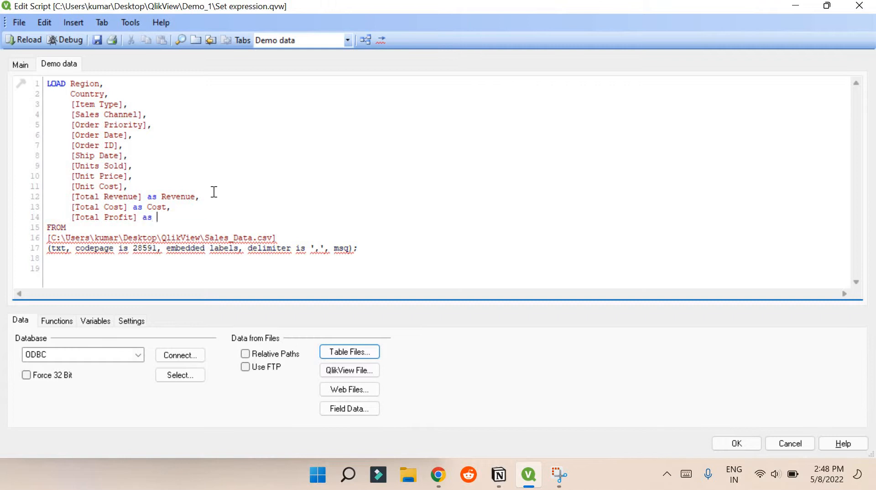
text(Profit)
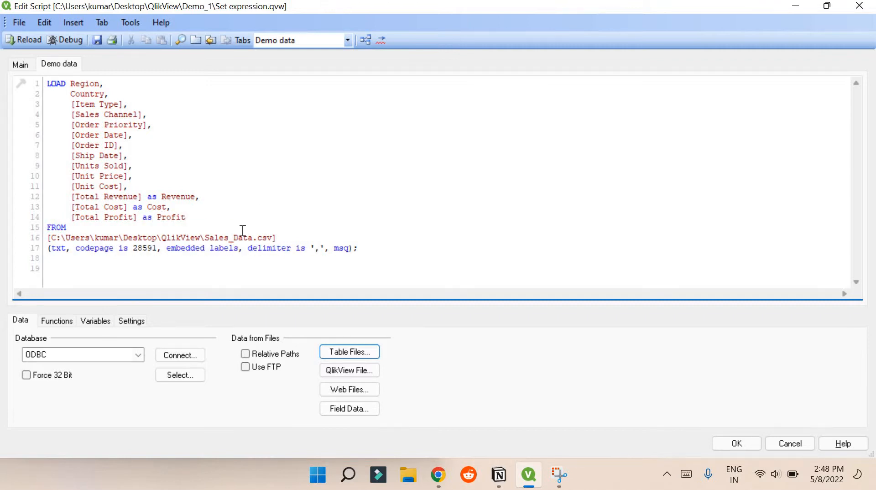
drag(66, 228, 67, 201)
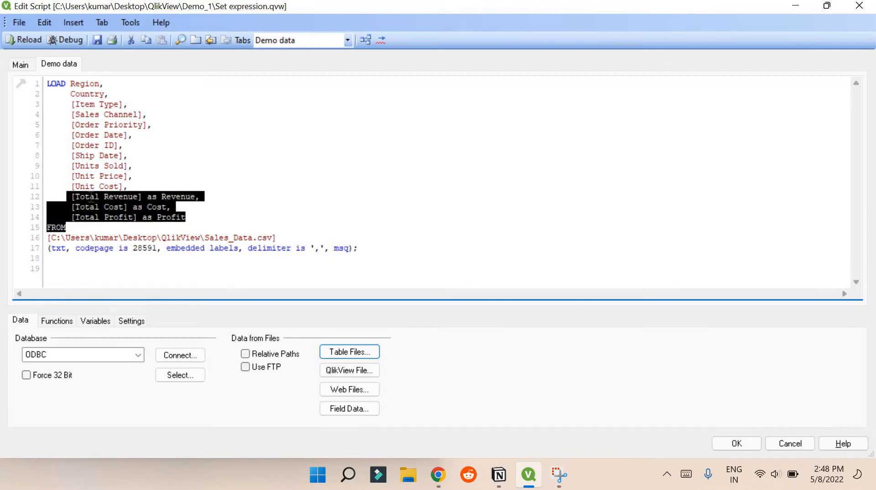
click(98, 42)
Reload the script and place an Order Priority list box in the sheet's upper-left
click(29, 42)
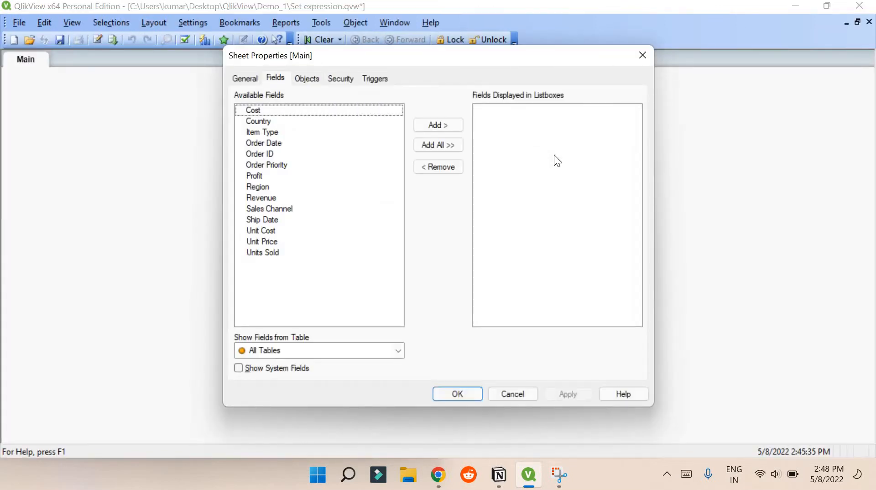
click(513, 394)
right_click(336, 123)
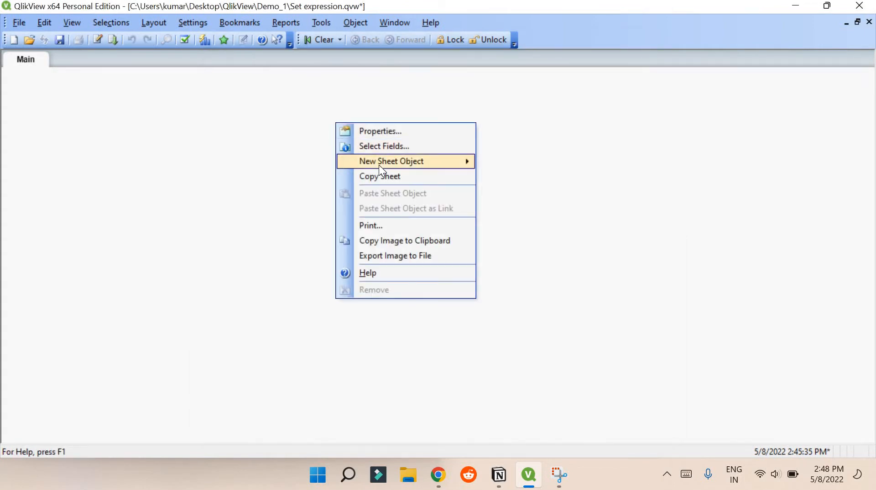
mouse_move(407, 161)
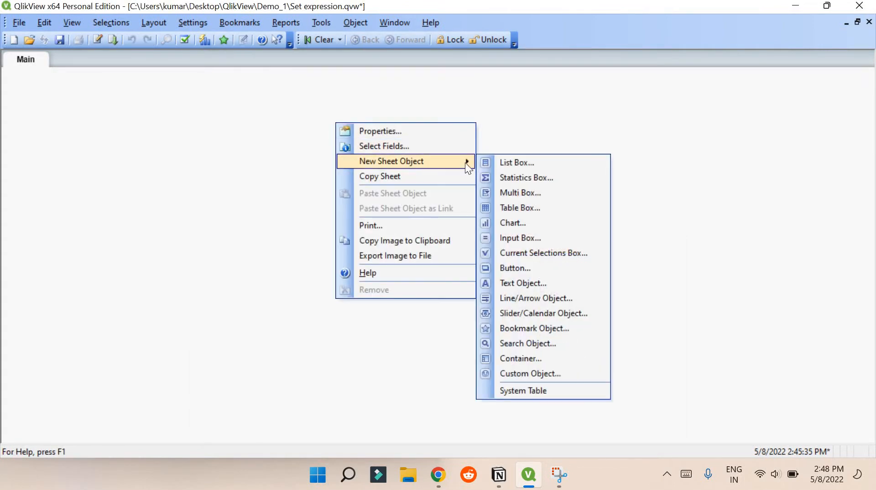
click(541, 160)
click(365, 138)
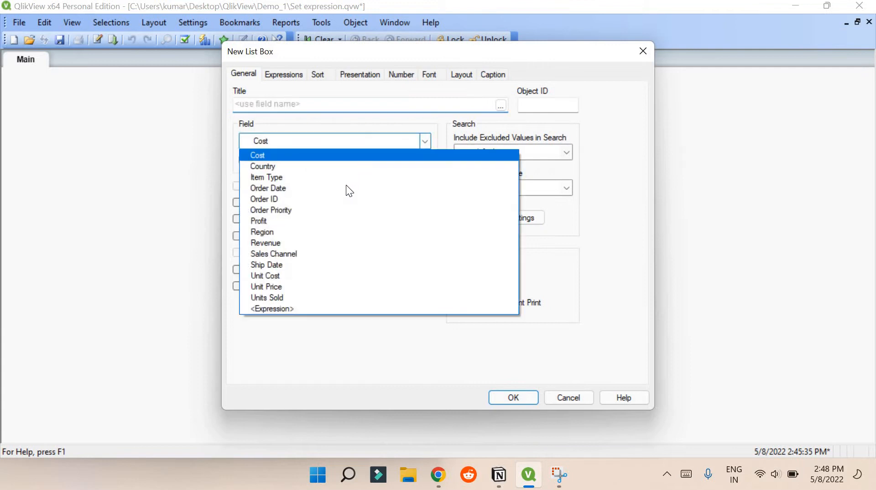
click(317, 212)
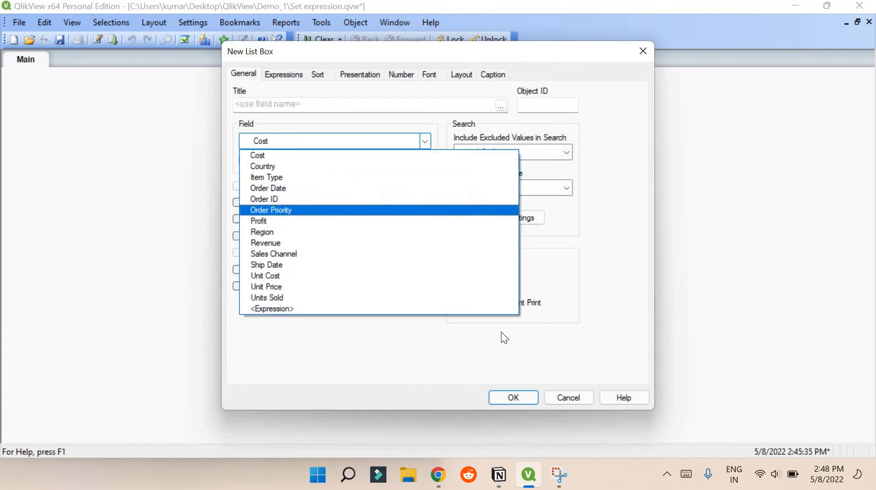
click(507, 399)
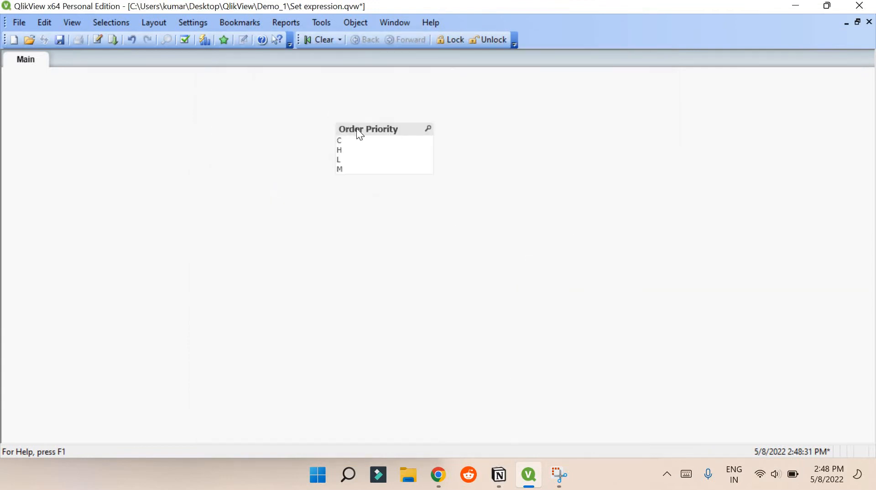
drag(356, 128, 115, 110)
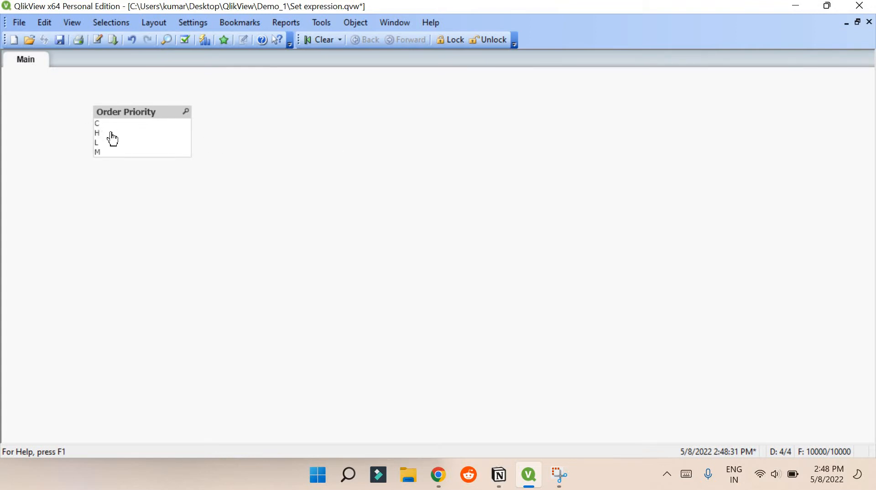
Create a new text object containing =sum(Revenue)
right_click(245, 139)
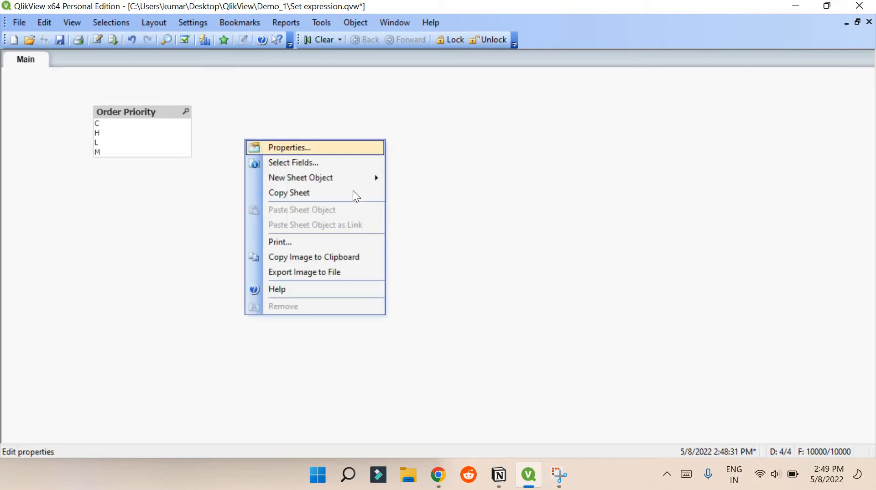
mouse_move(358, 179)
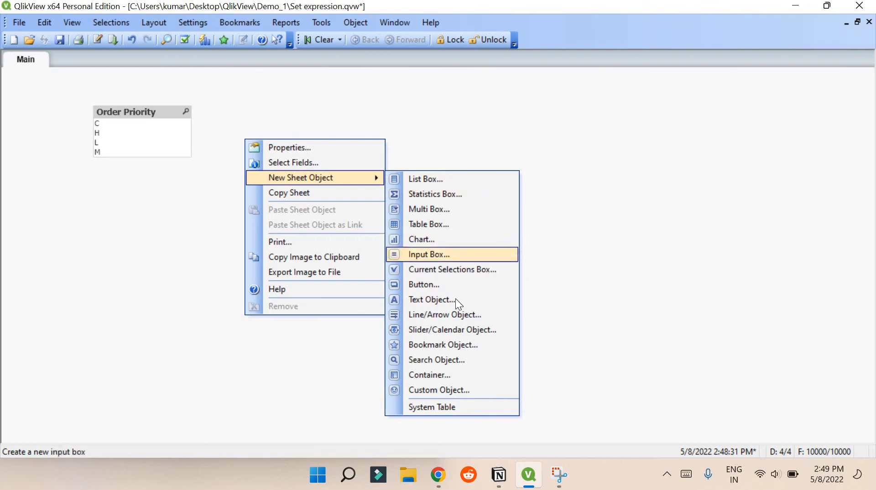
click(456, 299)
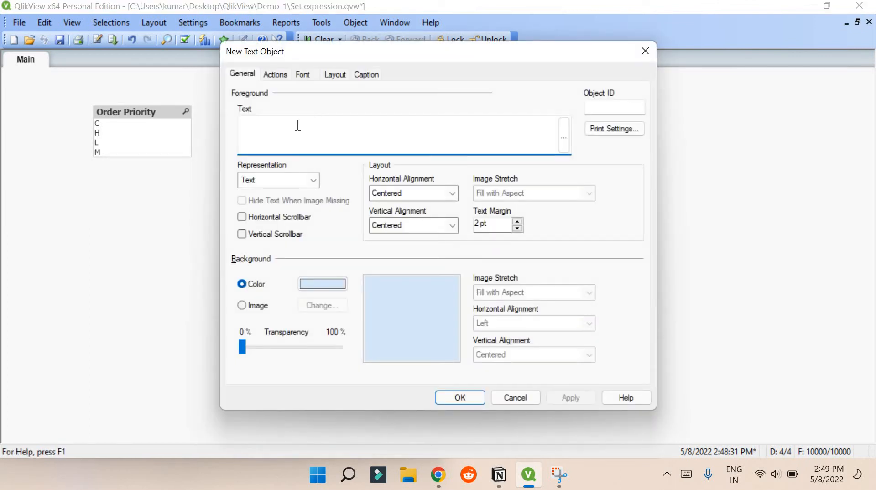
text(=sum(Re)
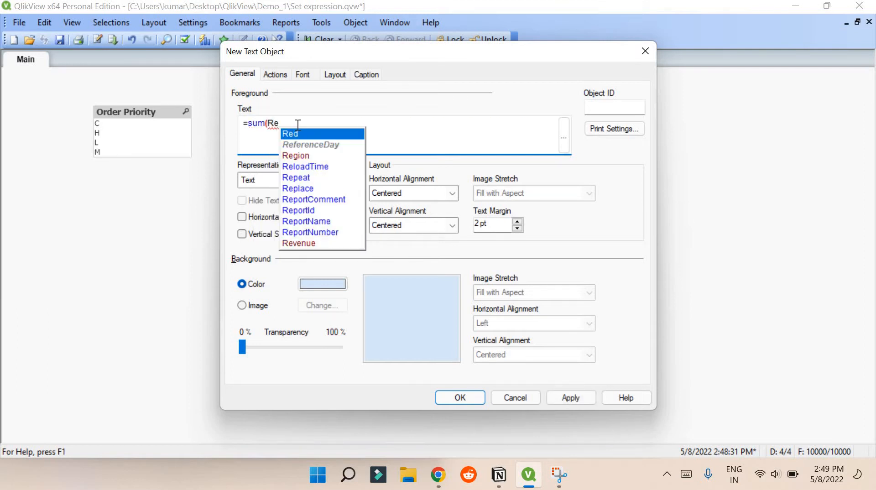
key(Down)
key(Down)
key(Down)
key(Down)
key(Down)
key(Down)
key(Down)
key(Down)
key(Down)
key(Down)
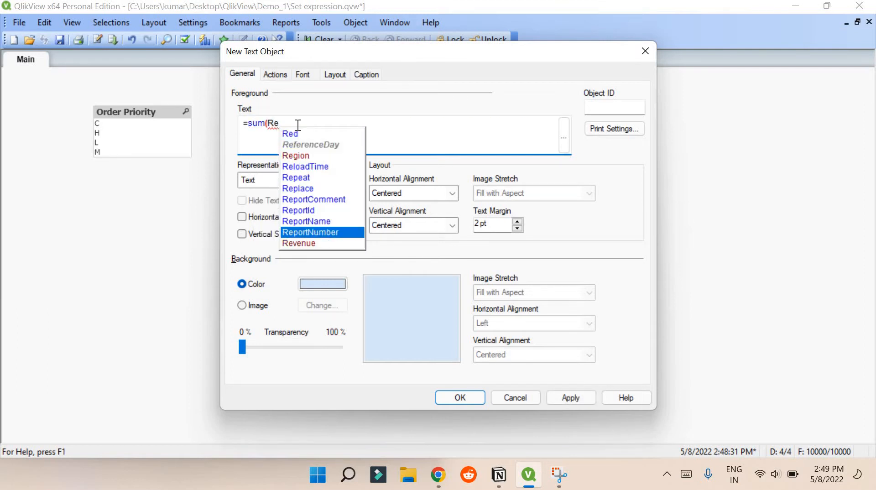
key(Return)
text())
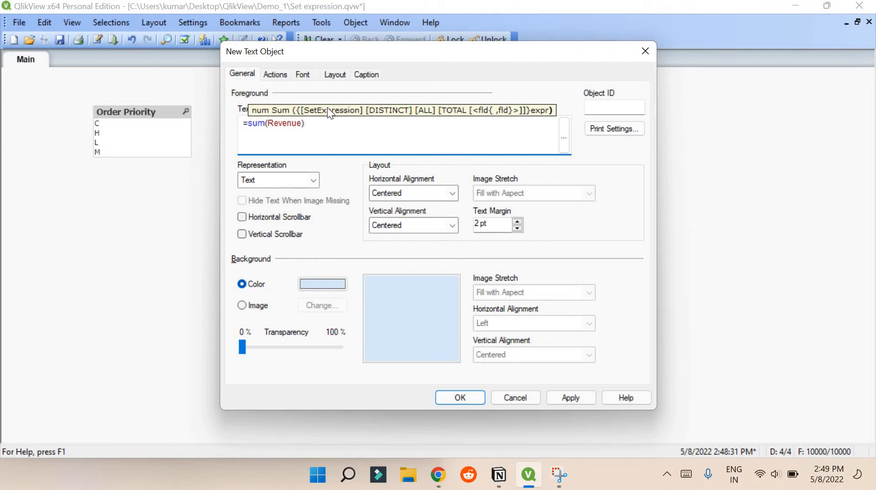
Restrict the sum with set {<[Order Priority]={'C'}>}, verify it in the expression editor, and place the box
click(272, 126)
text({})
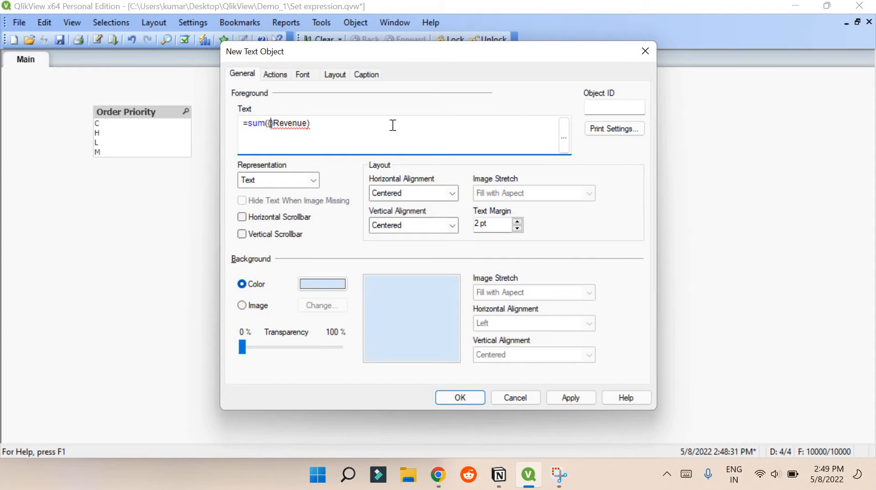
text(<)
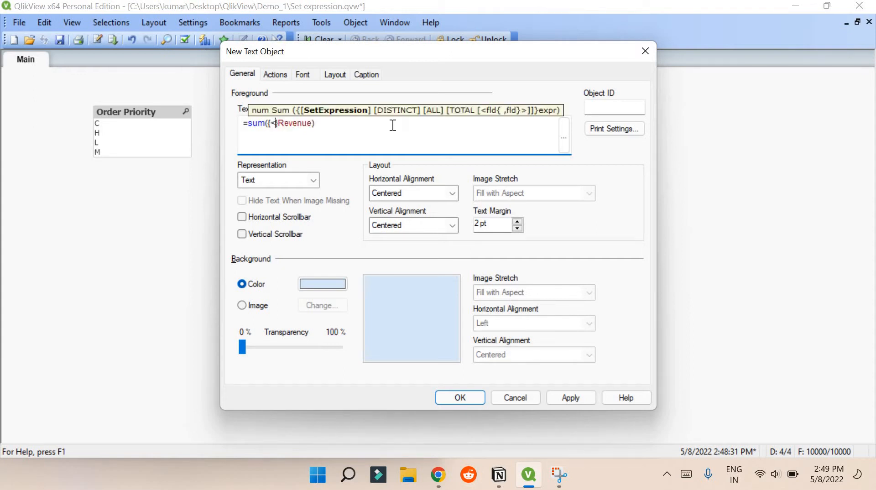
text(>)
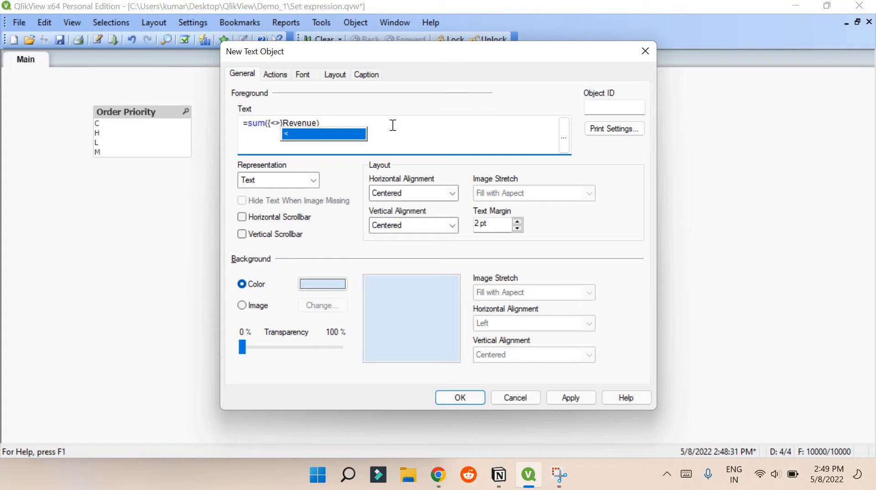
key(Left)
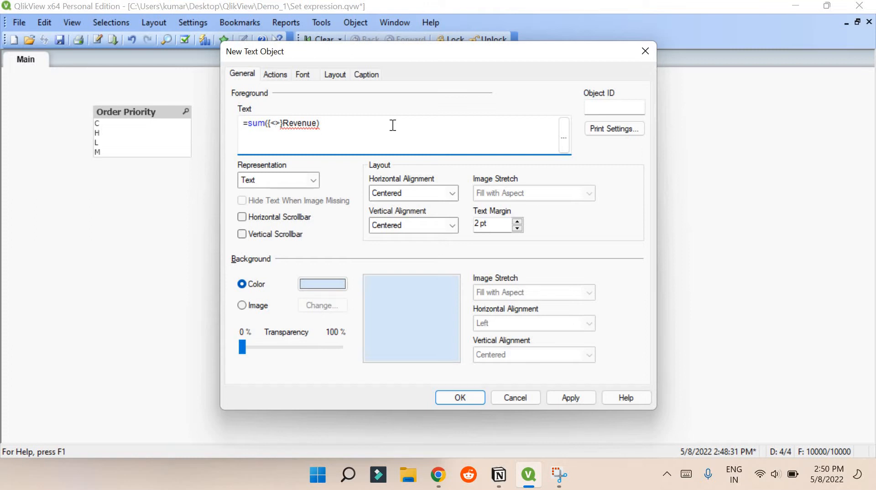
text(O)
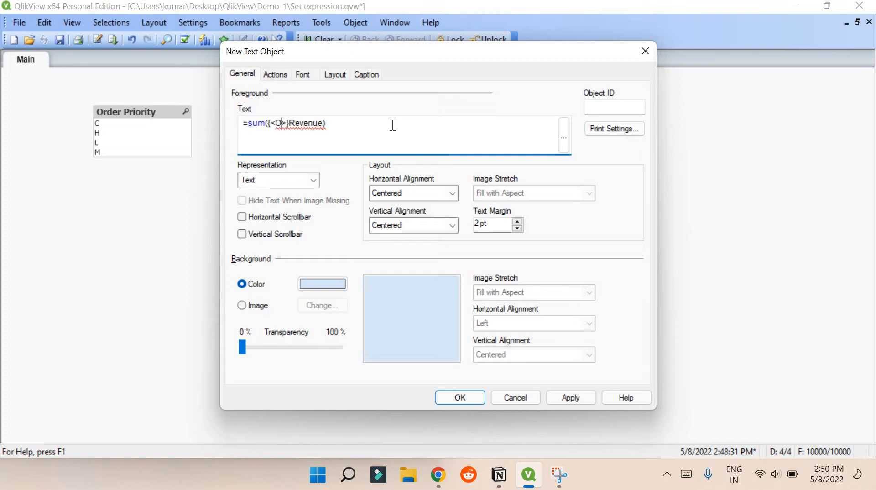
text(r)
key(Down)
key(Down)
key(Down)
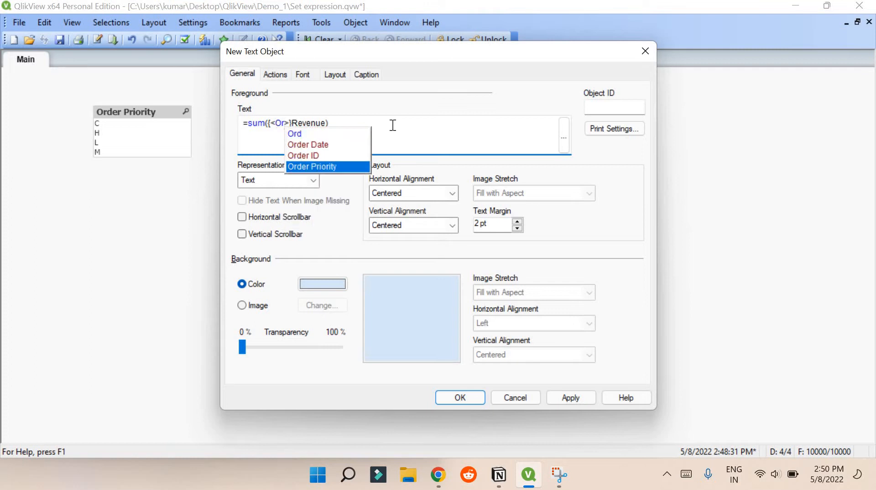
key(Return)
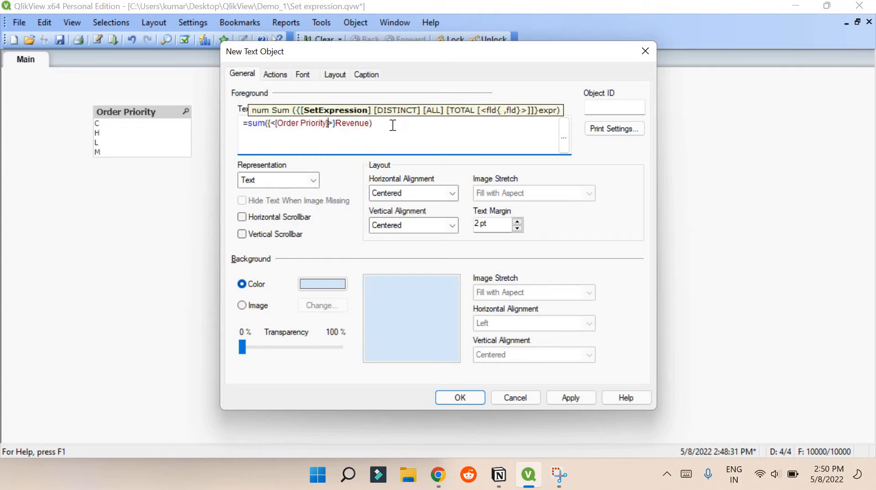
text(={'C')
click(564, 139)
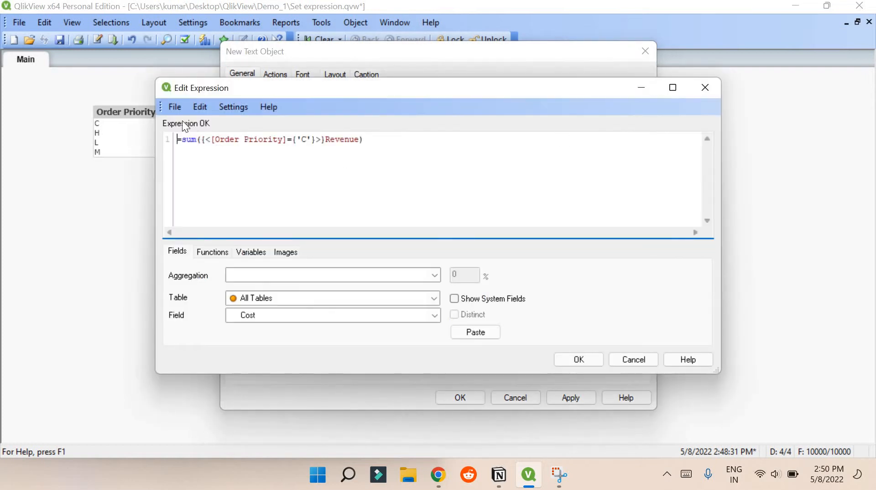
click(587, 361)
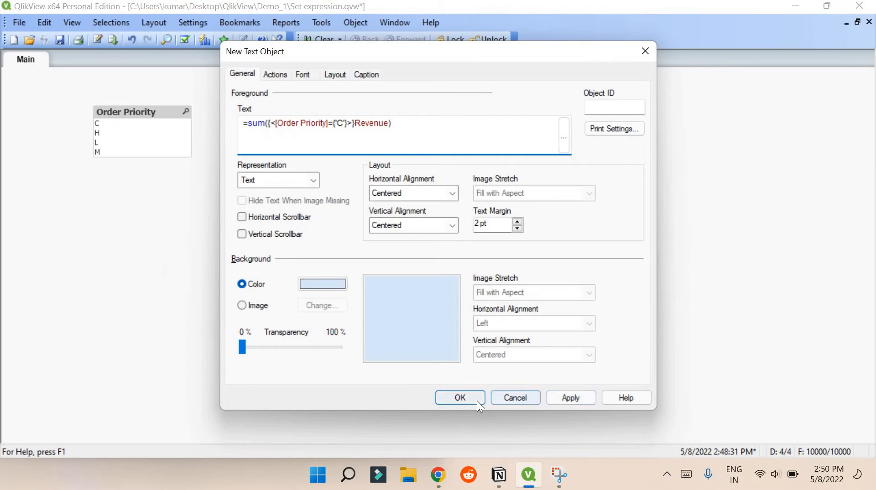
click(474, 399)
Resize the revenue box and copy it into a row of four boxes
drag(343, 237, 365, 187)
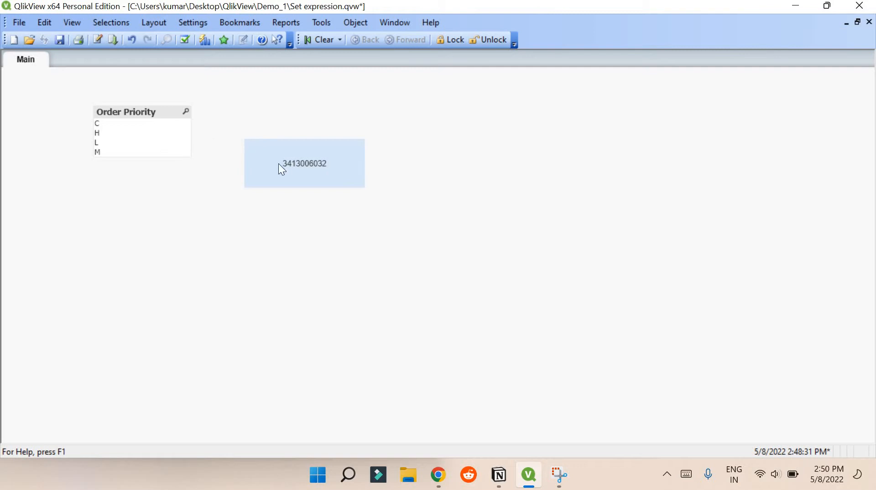
drag(319, 161, 449, 163)
drag(397, 176, 548, 180)
drag(606, 172, 740, 174)
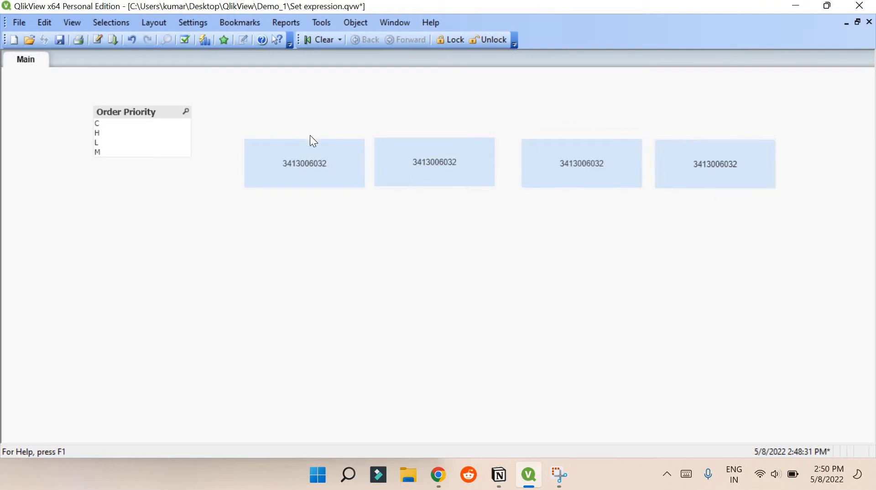
Add a 'C' label text box and place copies above the revenue boxes
right_click(319, 113)
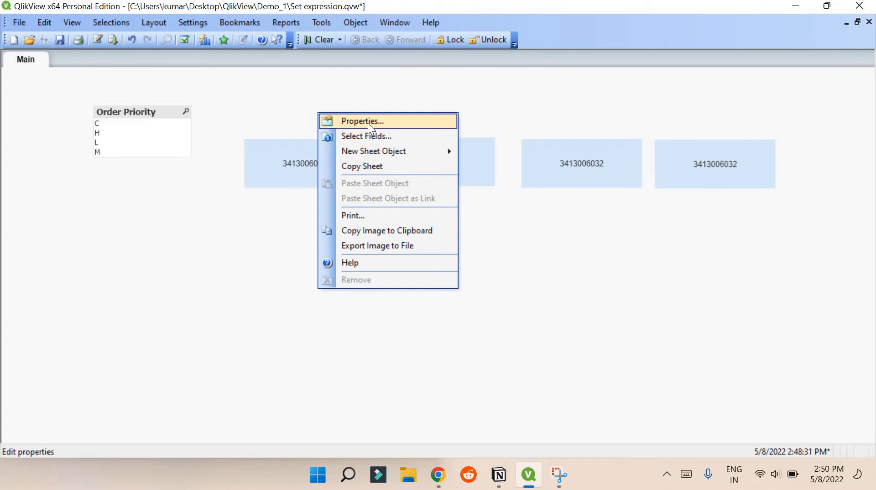
mouse_move(396, 155)
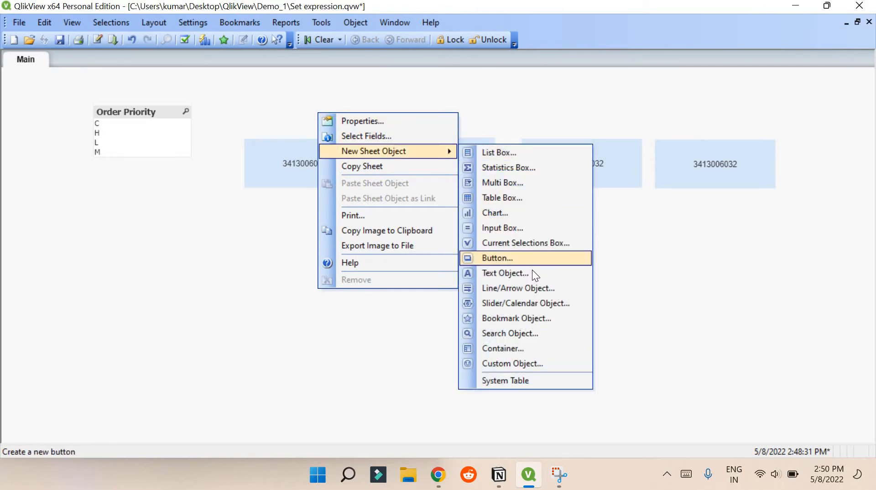
click(523, 270)
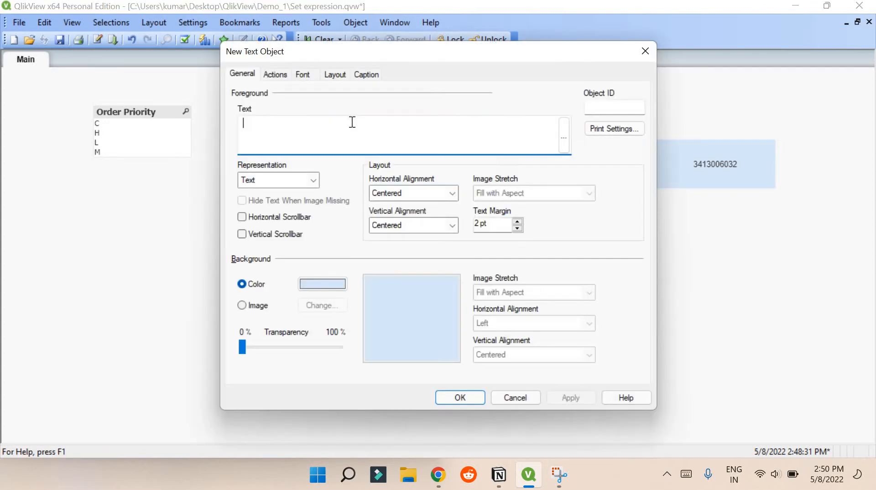
text(C)
click(461, 397)
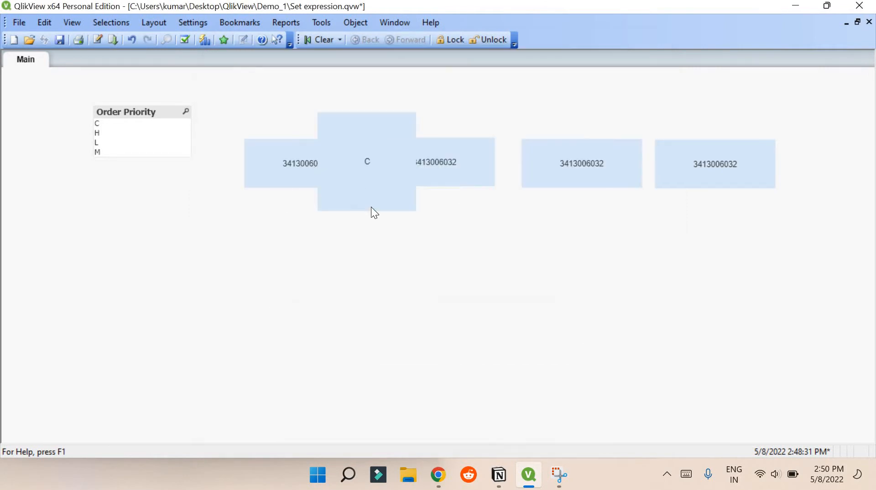
drag(373, 210, 351, 137)
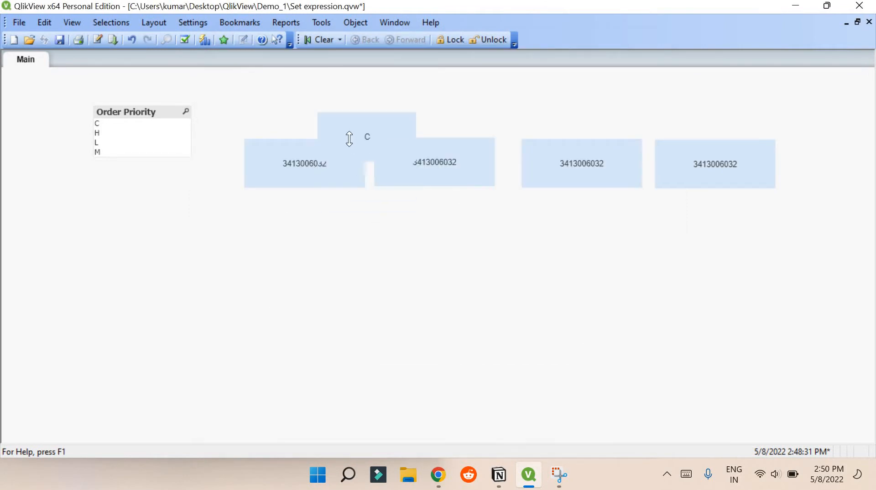
drag(307, 111, 447, 123)
drag(540, 122, 583, 128)
drag(687, 123, 716, 122)
Relabel the second header H and change its box's set condition to 'H'
right_click(441, 122)
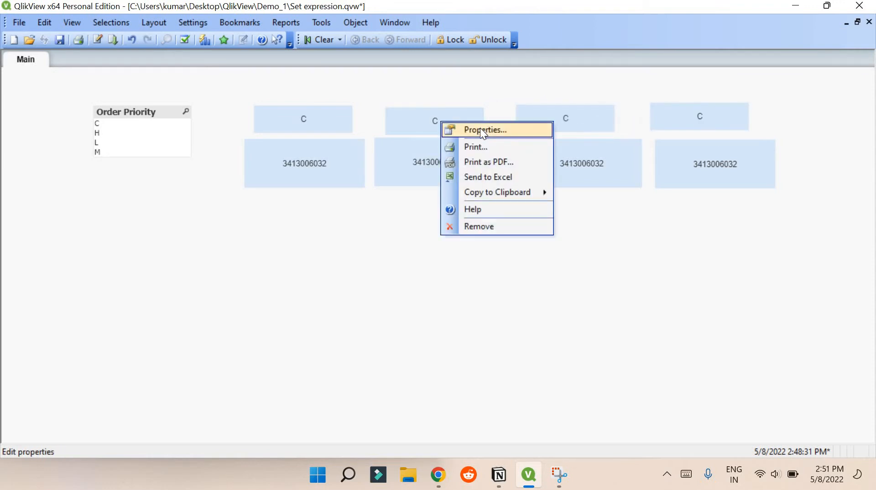
click(480, 128)
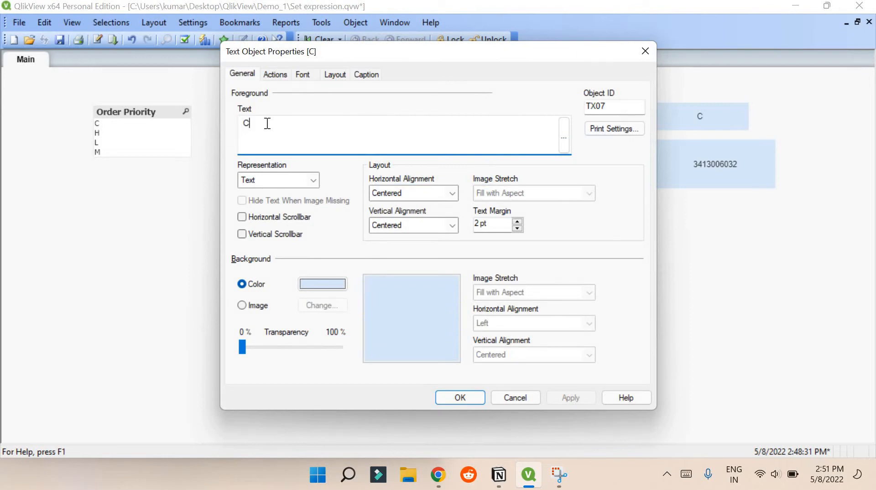
key(BackSpace)
text(H)
key(Return)
right_click(450, 157)
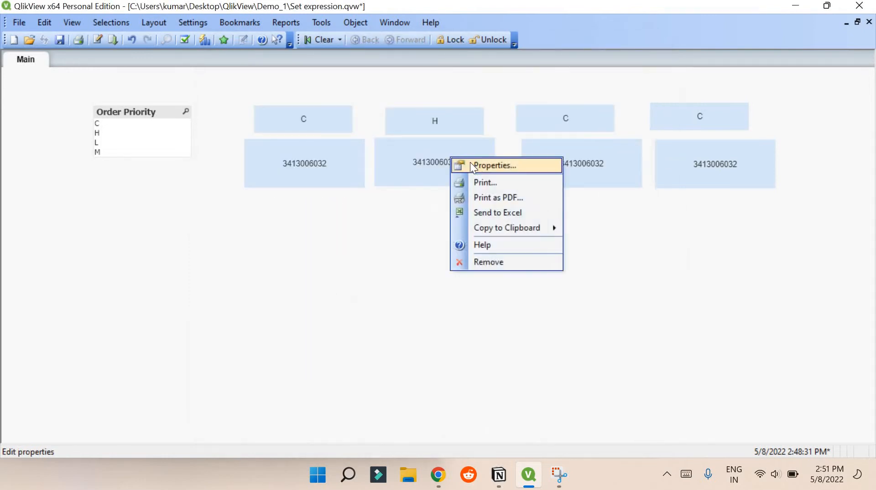
click(472, 163)
click(343, 124)
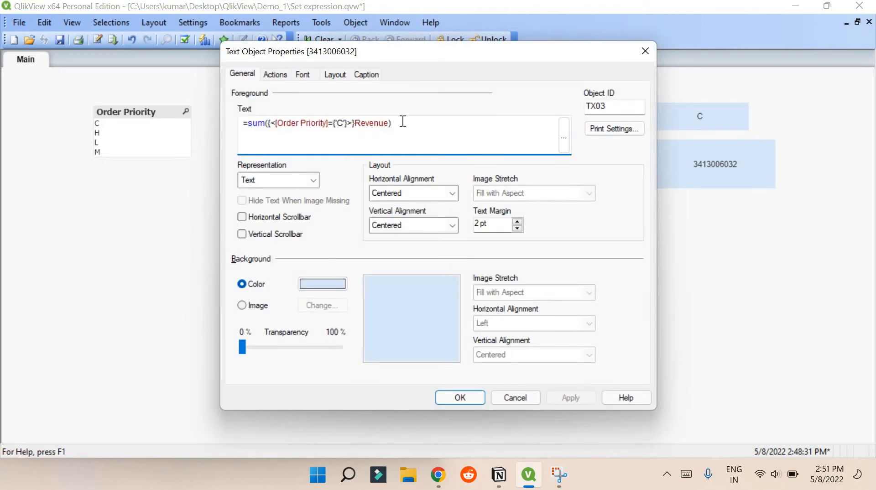
key(BackSpace)
text(H)
click(443, 398)
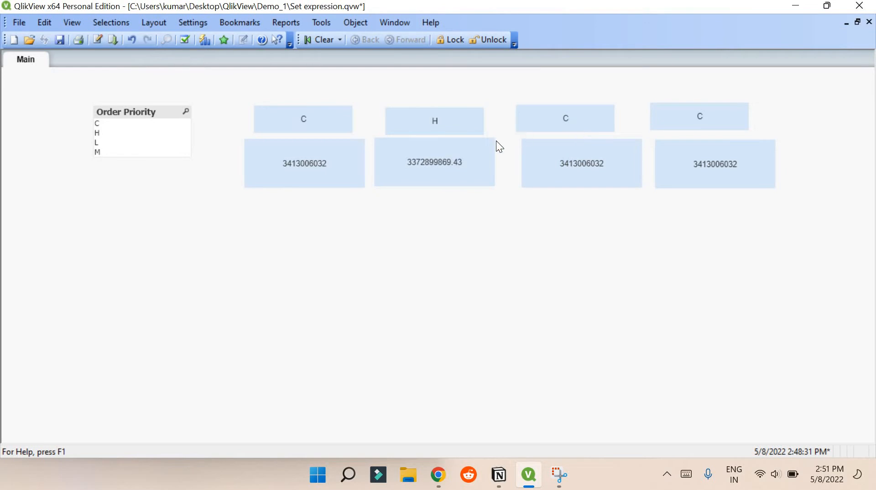
Relabel the third header L and change its box's set condition to 'L'
right_click(576, 119)
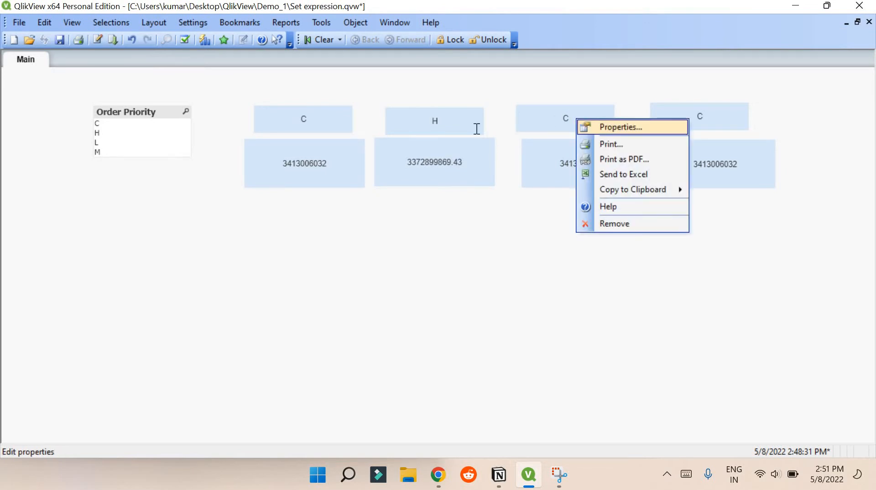
click(620, 126)
key(BackSpace)
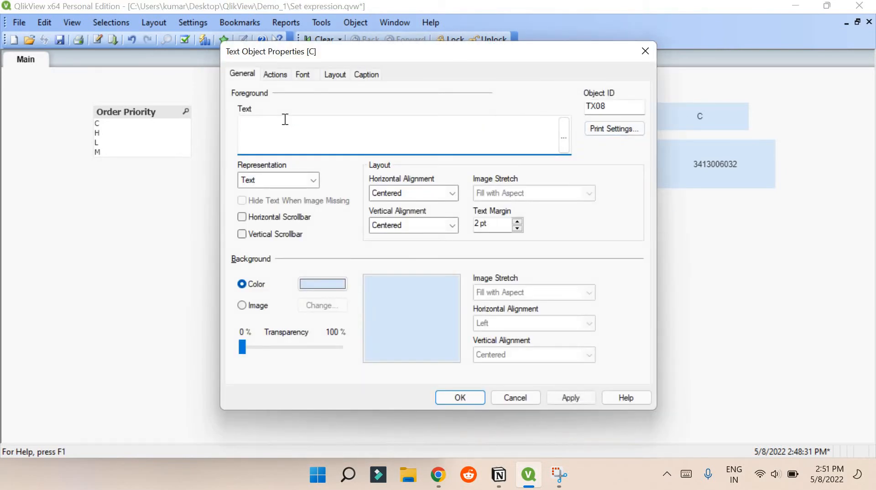
text(L)
click(450, 398)
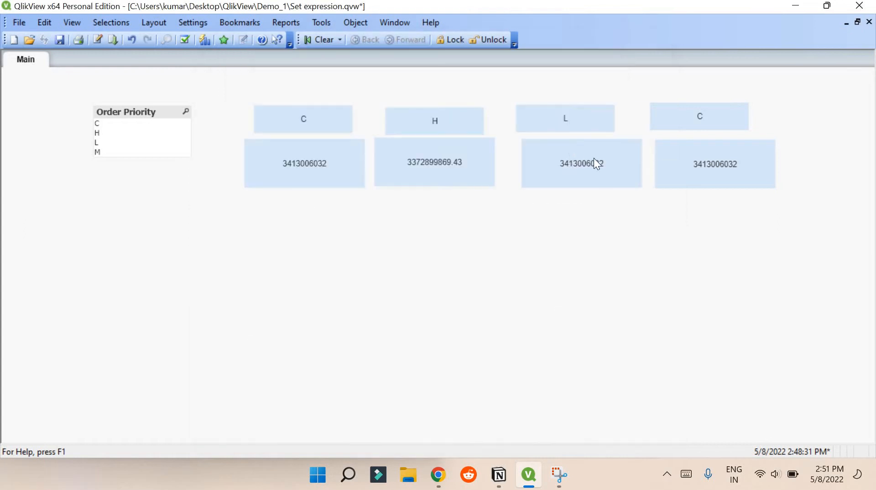
right_click(570, 155)
click(614, 163)
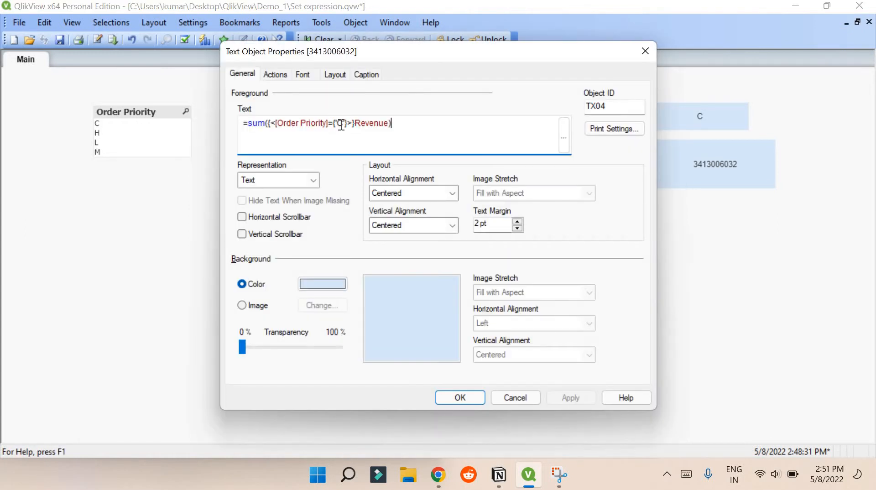
click(342, 125)
key(BackSpace)
text(L)
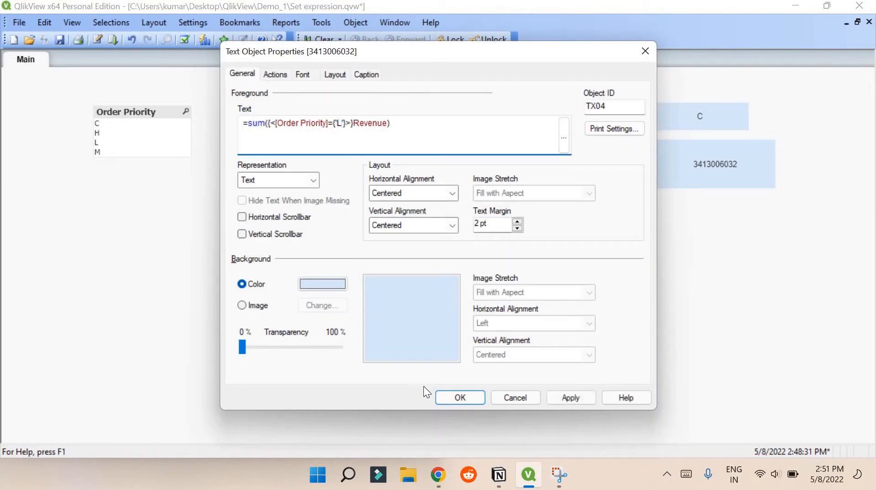
click(460, 398)
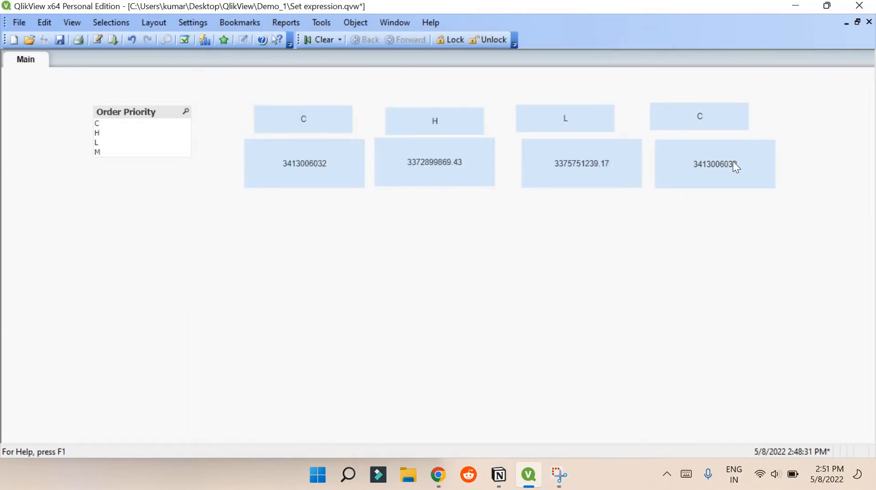
Change the fourth box's set condition to 'M' and relabel its header M
right_click(723, 161)
click(748, 169)
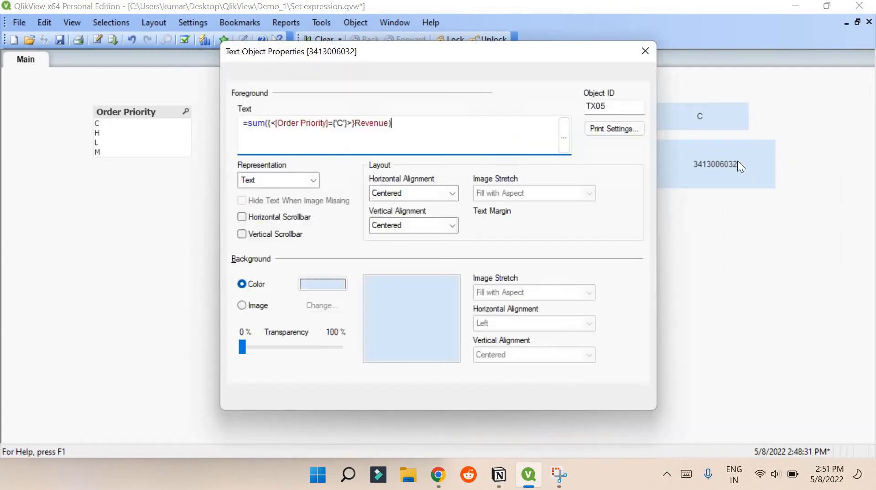
click(343, 123)
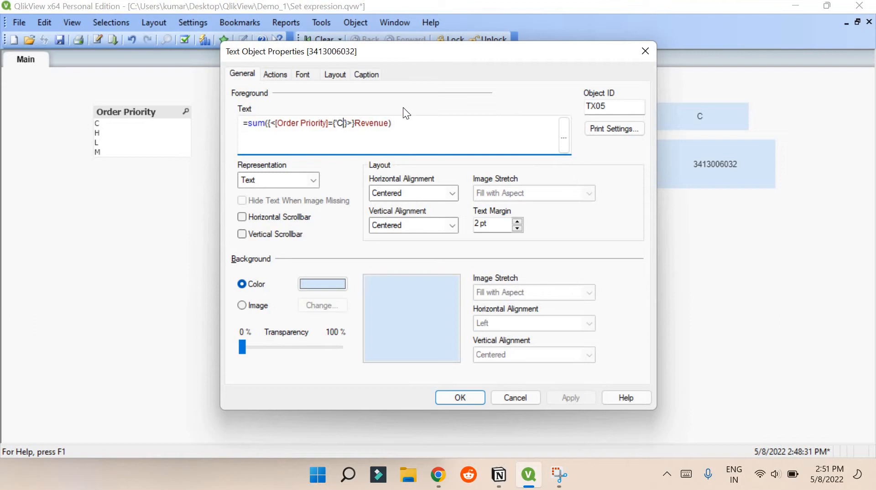
key(BackSpace)
text(M)
key(Return)
right_click(743, 119)
click(743, 119)
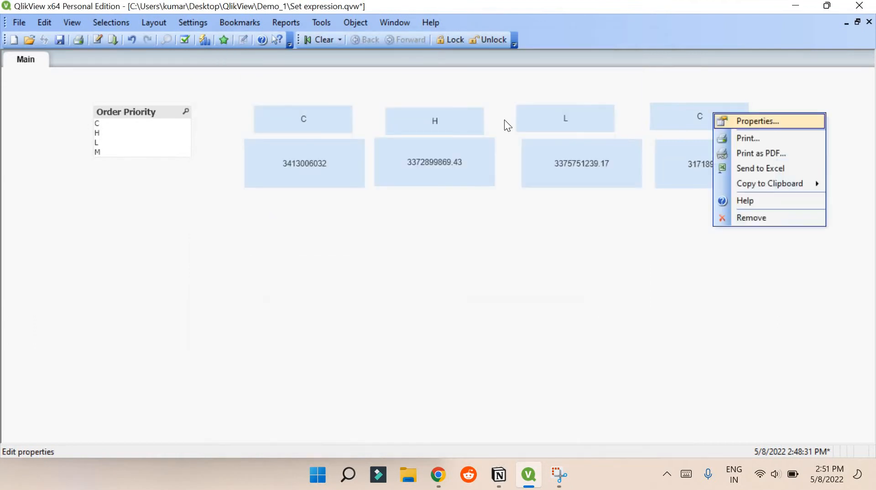
text(M)
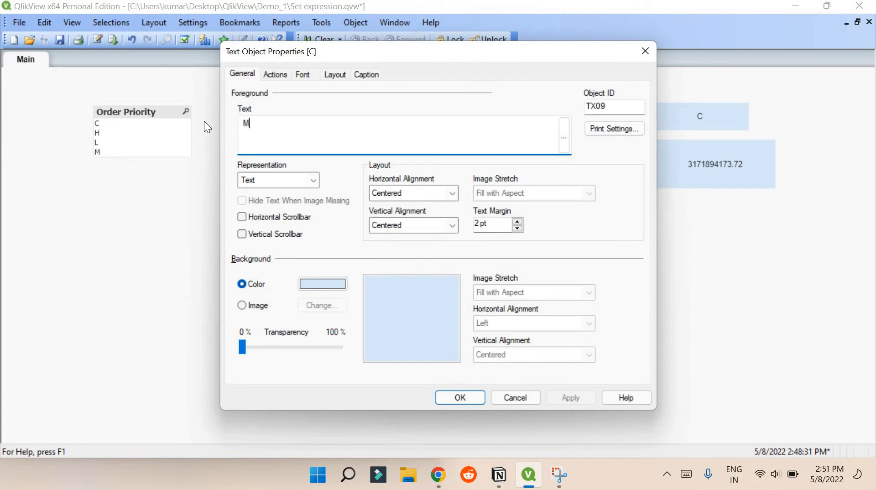
click(467, 397)
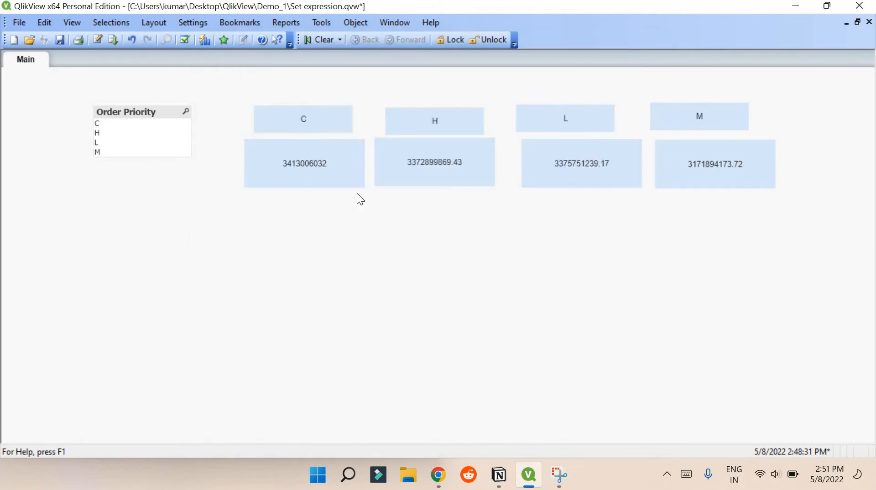
Start wrapping the C revenue formula in num() in the expression editor
right_click(321, 172)
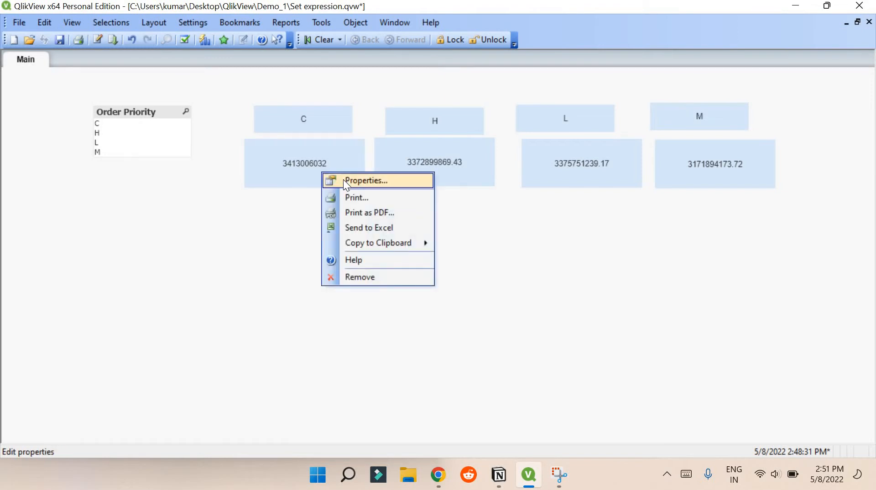
click(343, 180)
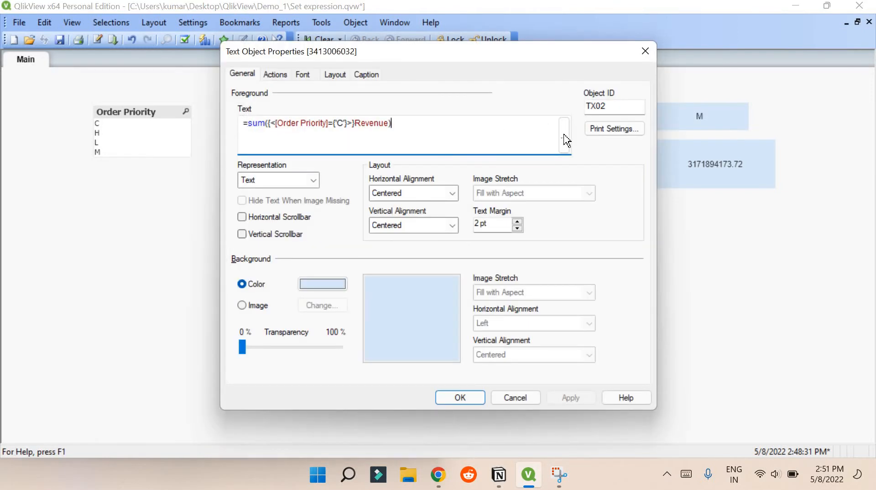
click(564, 138)
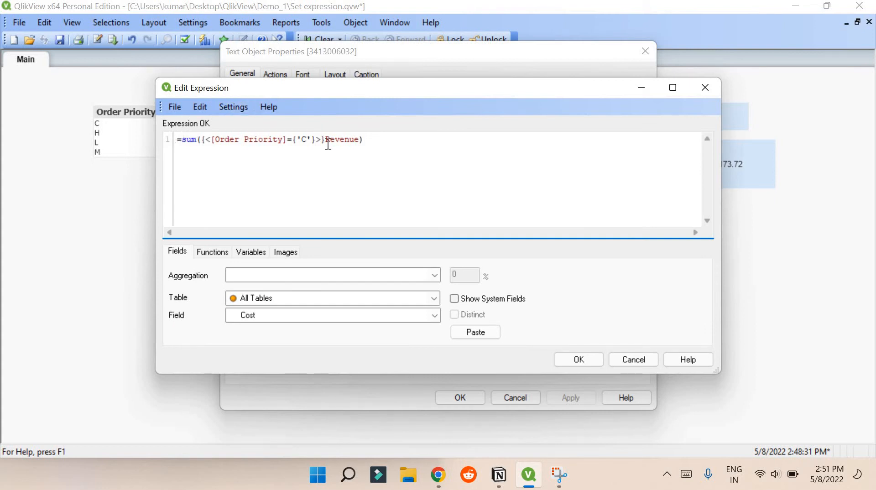
text(num)
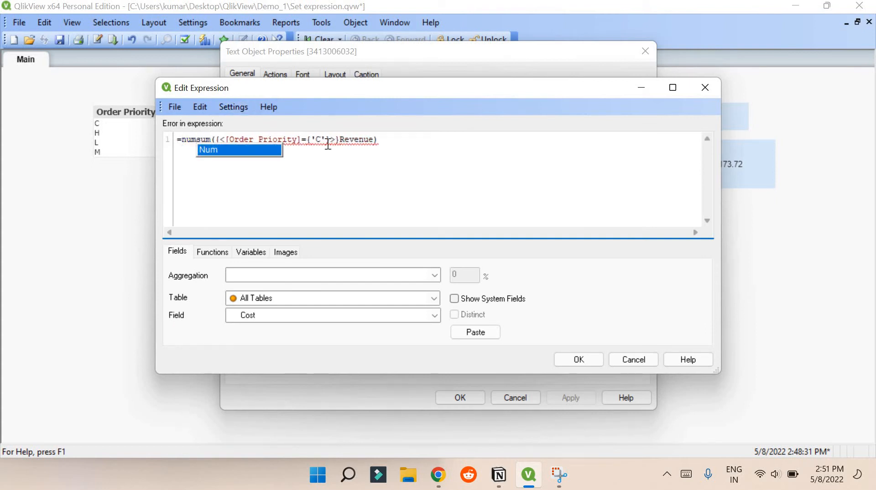
text(()
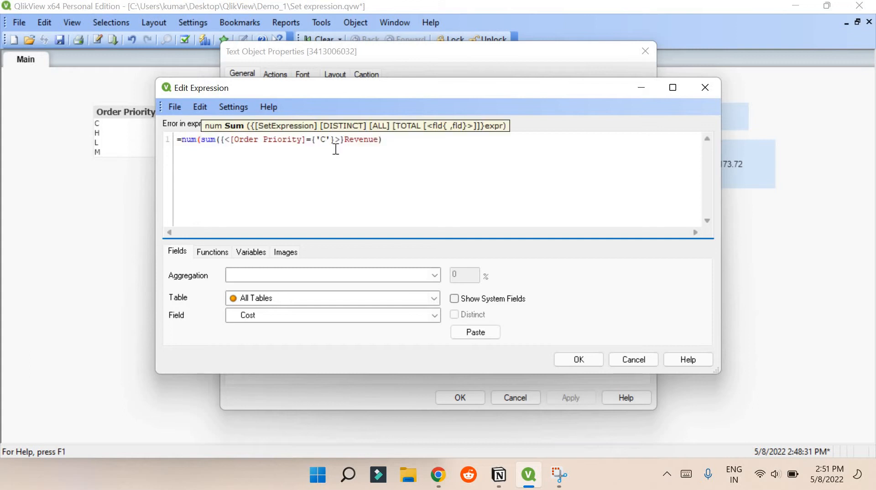
click(395, 136)
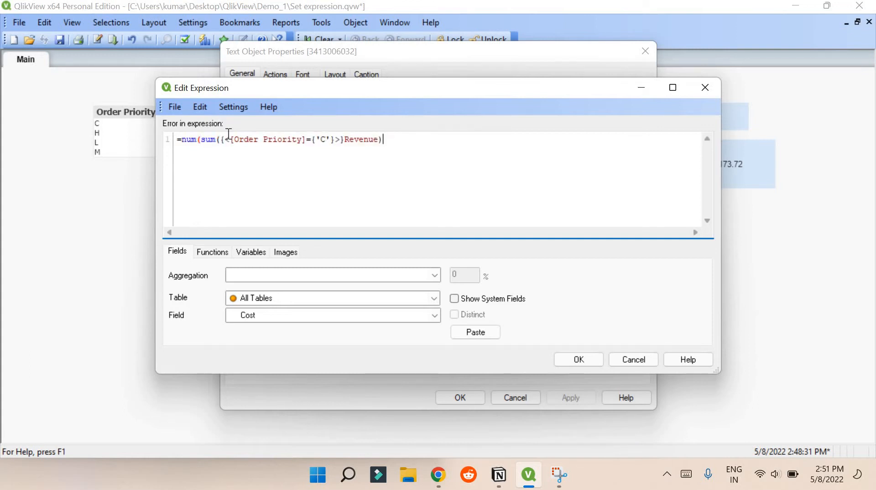
Add the '##.##' format argument to num() and apply it to the C box
click(203, 143)
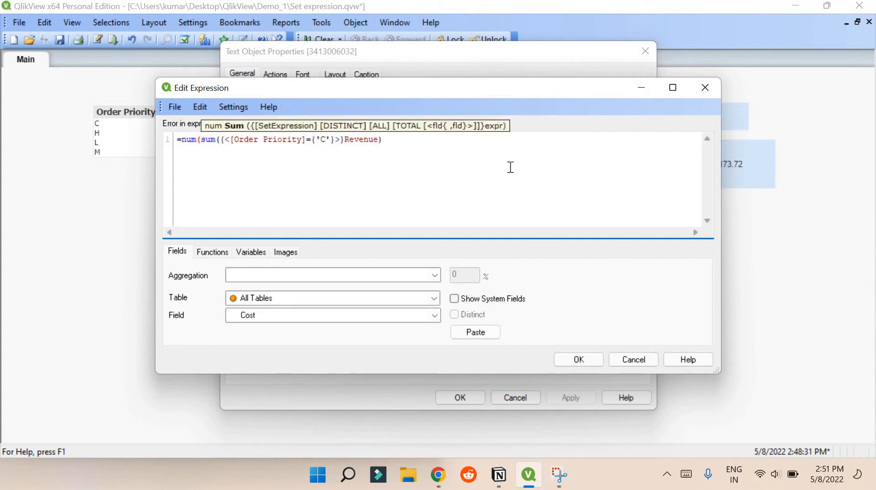
click(423, 143)
text(,)
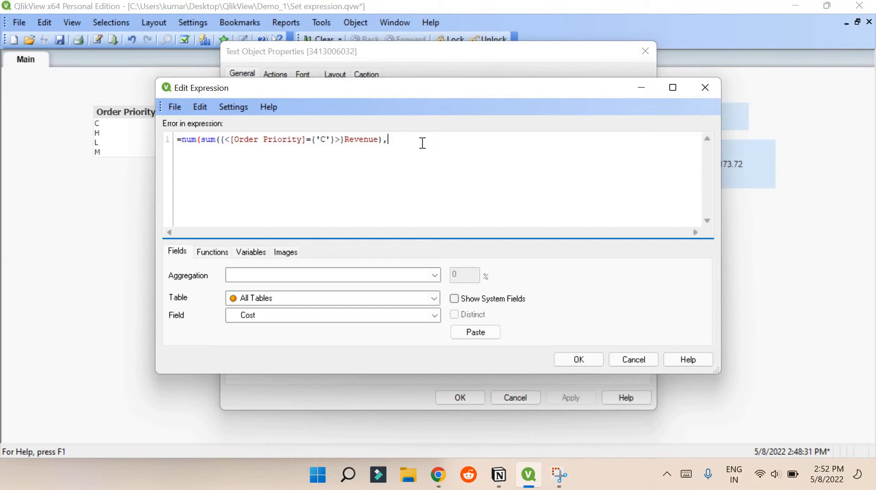
text(##.##))
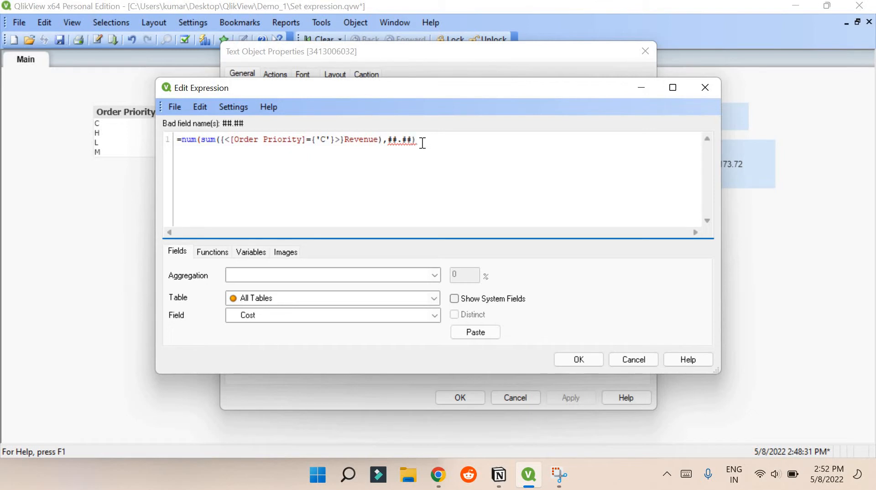
key(Left)
text(')
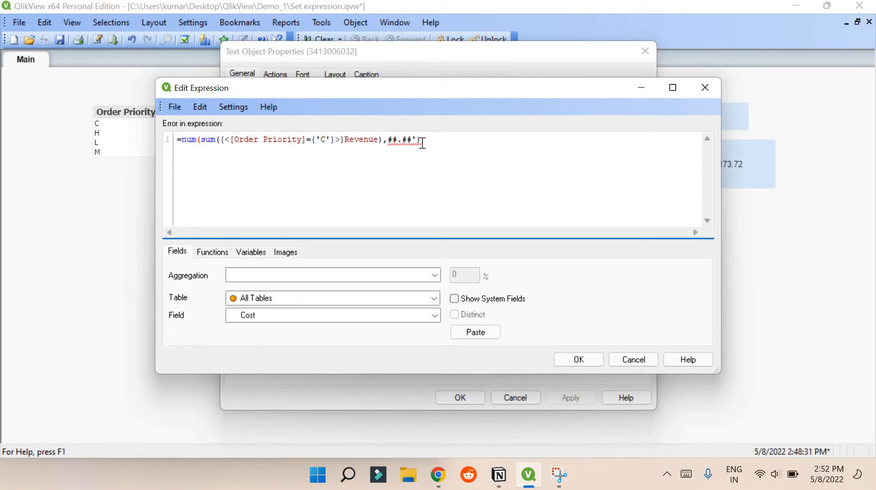
key(Left)
key(Left)
key(Left)
key(Left)
key(Left)
key(Left)
text(')
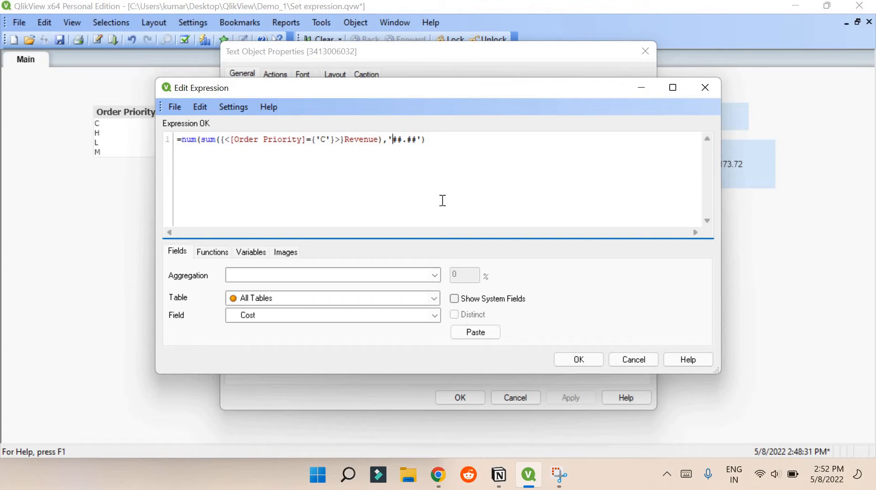
click(570, 358)
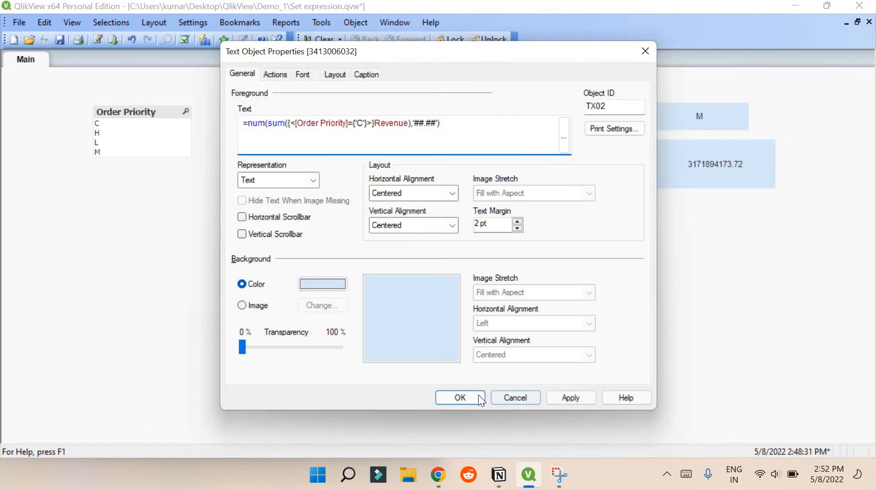
click(477, 396)
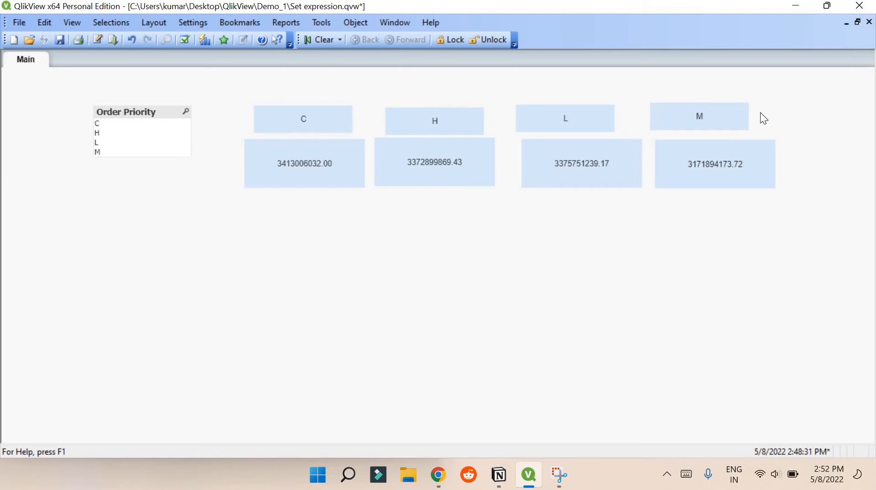
Change the C box's format to '##.## %' and reopen its properties to verify
right_click(342, 173)
click(363, 181)
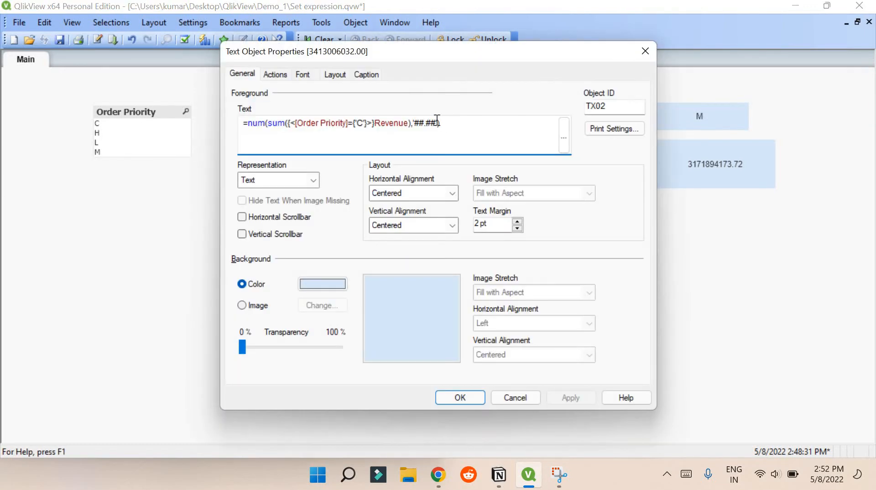
key(Left)
key(Left)
text(%)
click(456, 398)
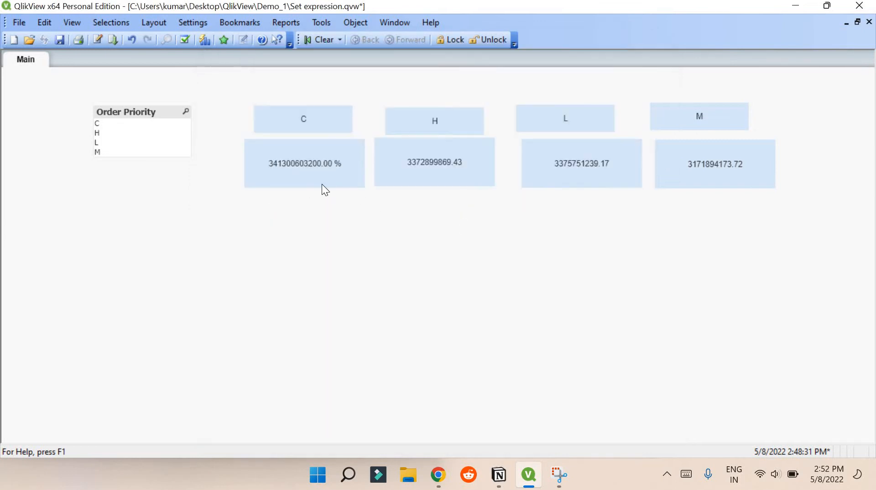
right_click(341, 163)
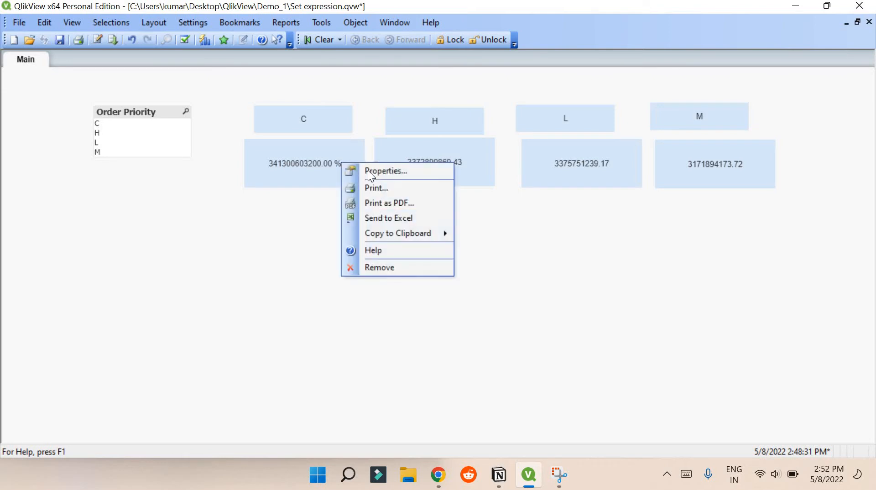
click(368, 170)
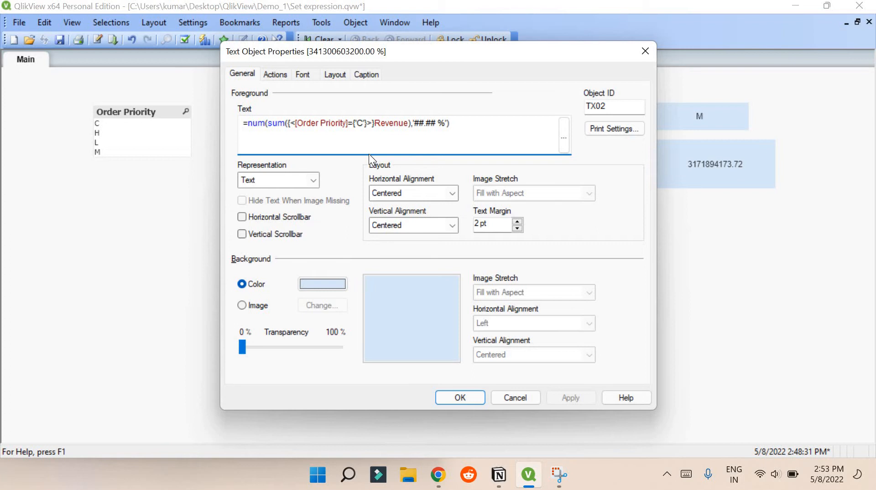
click(471, 394)
Start a new text object and type a sum expression using Order Priority and Revenue
right_click(252, 145)
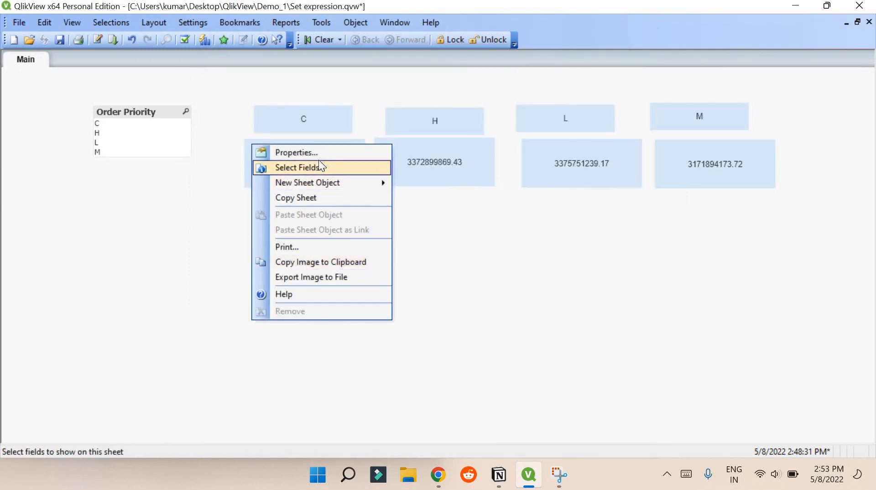
mouse_move(335, 184)
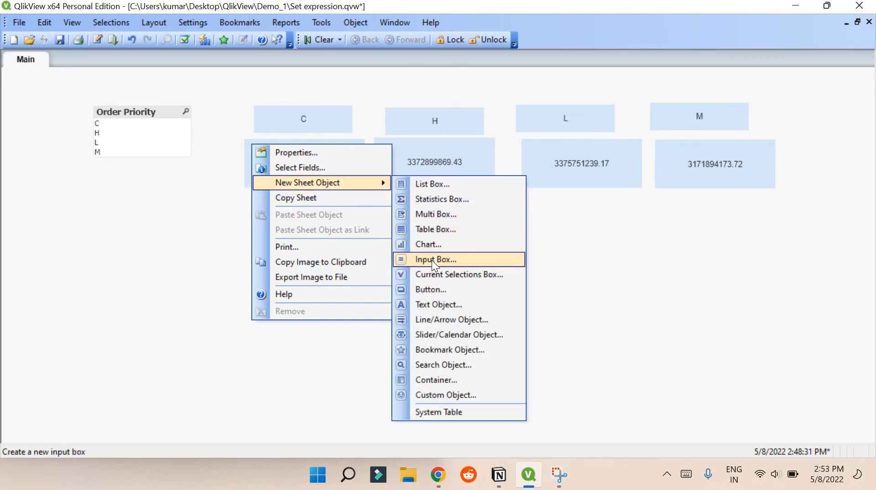
click(429, 304)
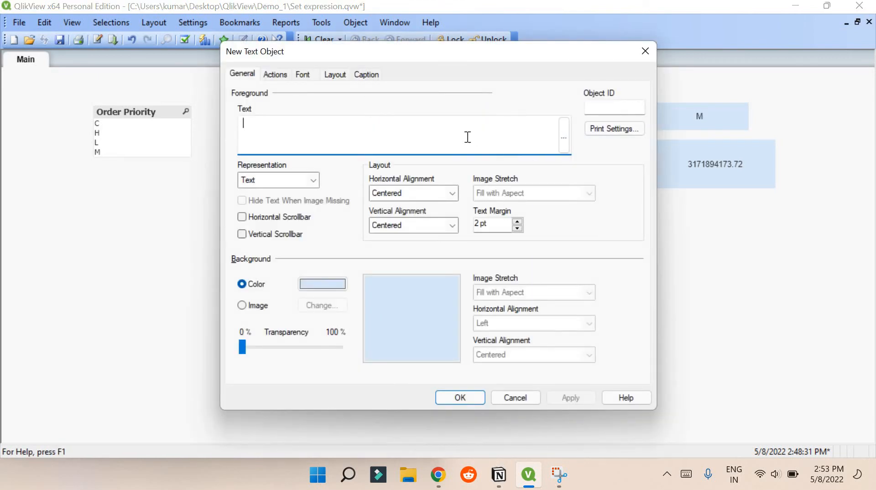
text(sum()
key(BackSpace)
key(BackSpace)
key(BackSpace)
key(BackSpace)
text(=sum)
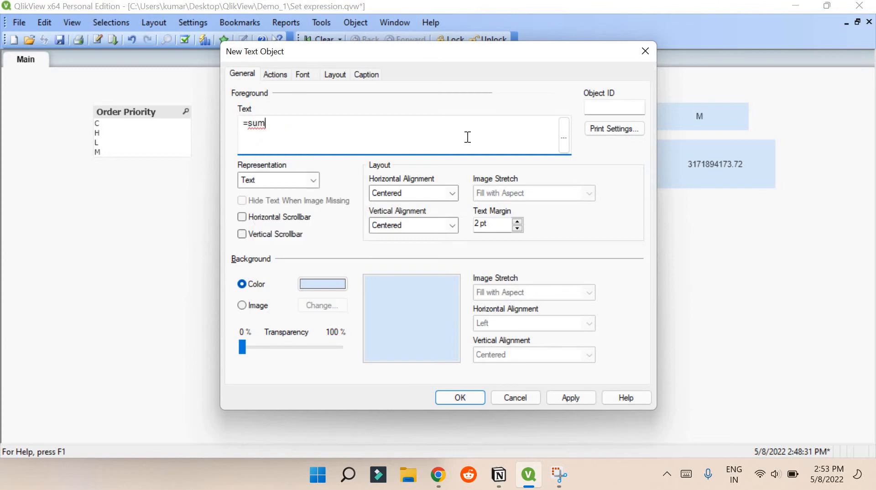
text(()
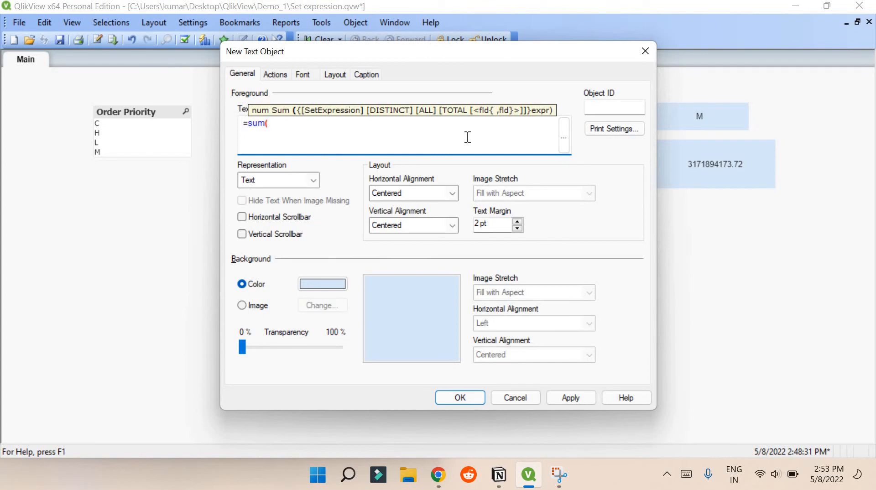
text({})
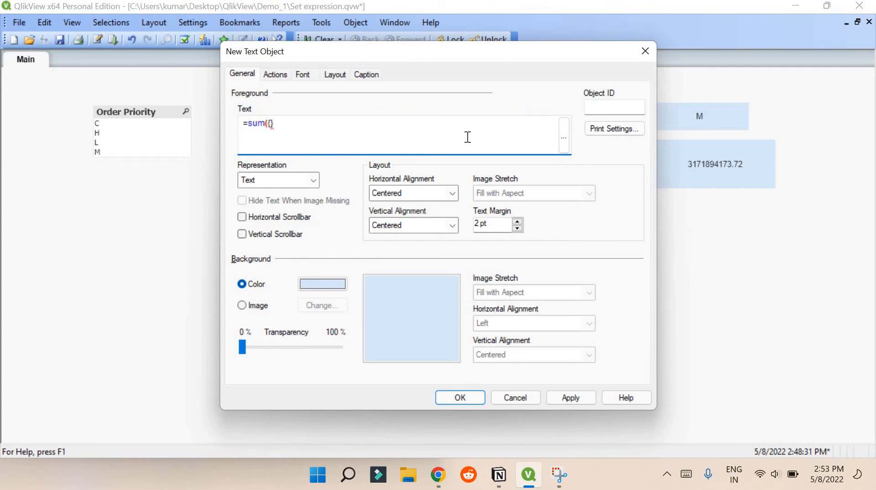
text(Order)
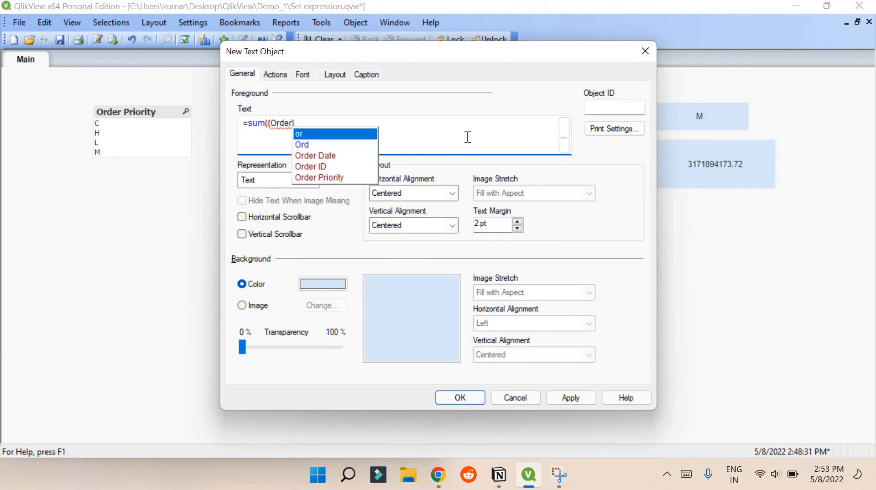
key(Down)
key(Down)
key(Down)
key(Down)
key(Return)
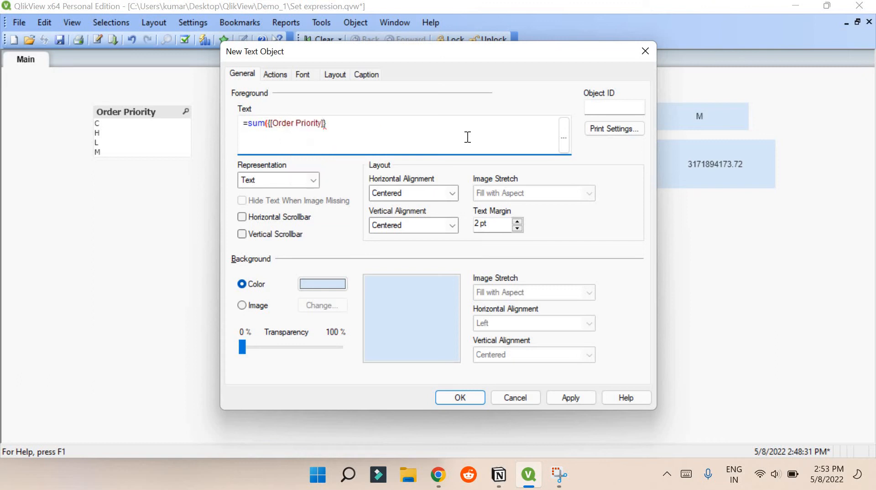
text(=)
key(Right)
text(Revenue)
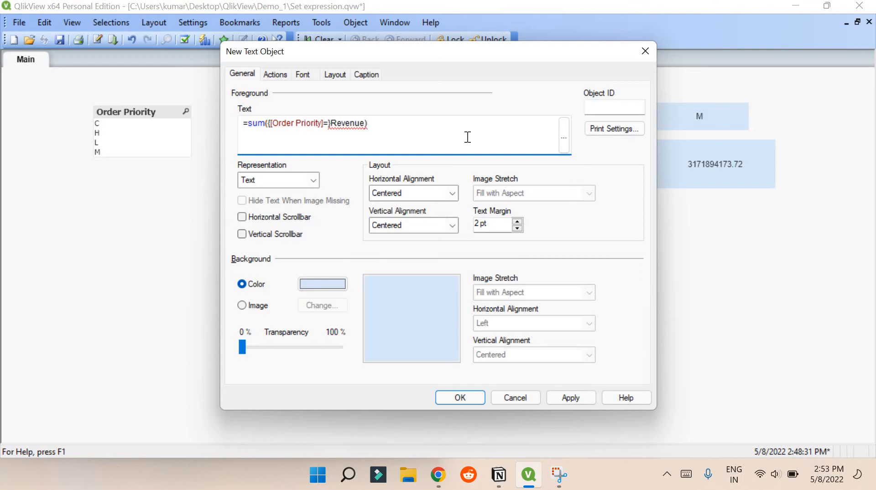
Correct the expression to =sum({<[Order Priority]=>}Revenue), create the box, then widen it and move it left
click(565, 137)
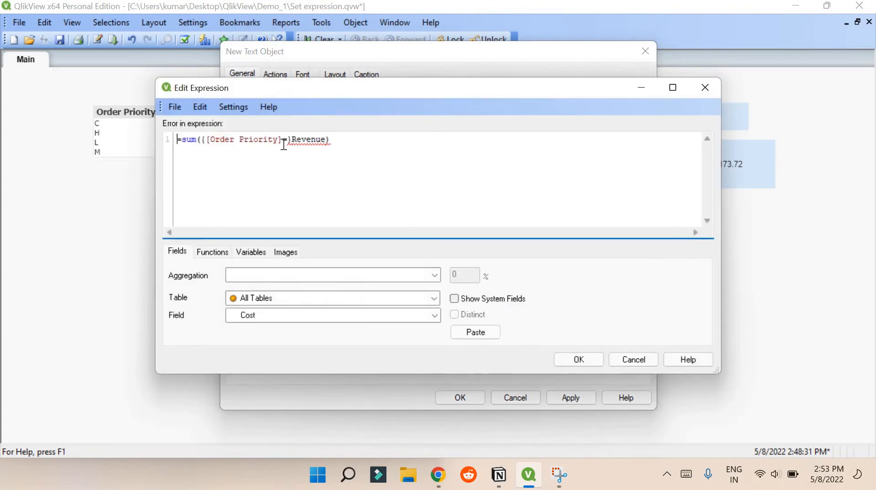
click(208, 140)
text(<)
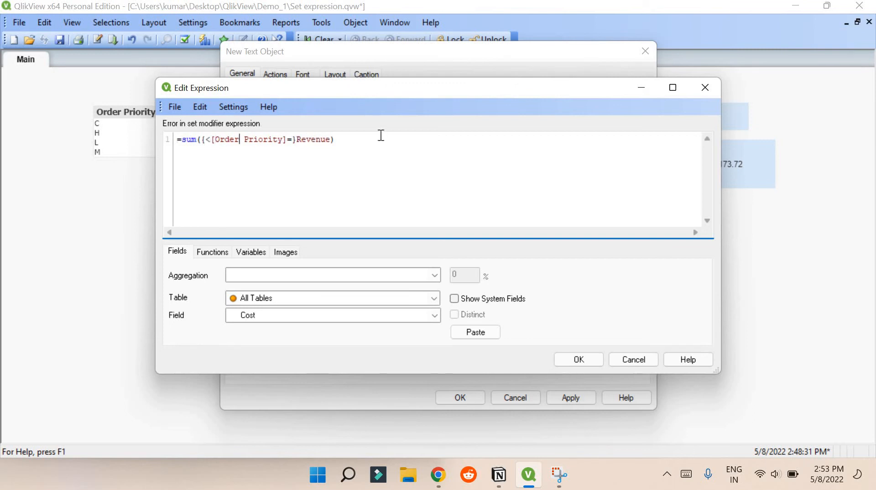
key(Right)
key(Right)
key(Right)
key(Right)
key(Right)
key(Right)
key(Right)
key(Right)
key(Right)
text(>)
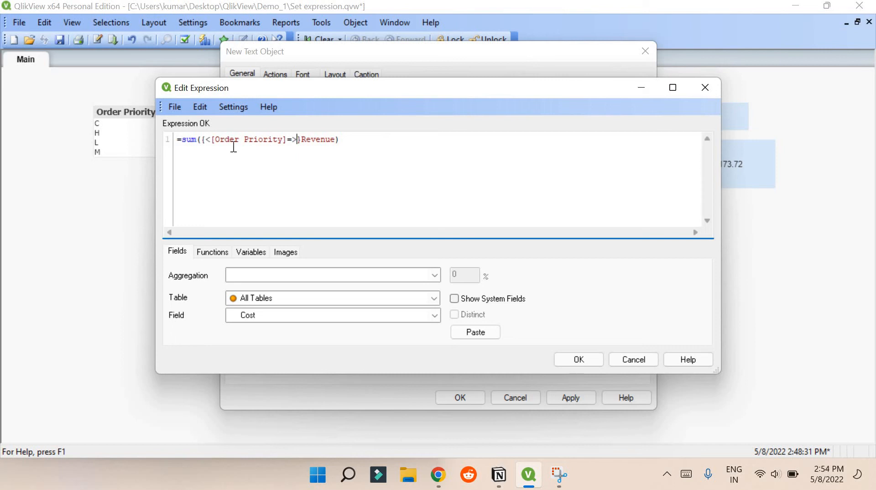
drag(188, 138, 311, 141)
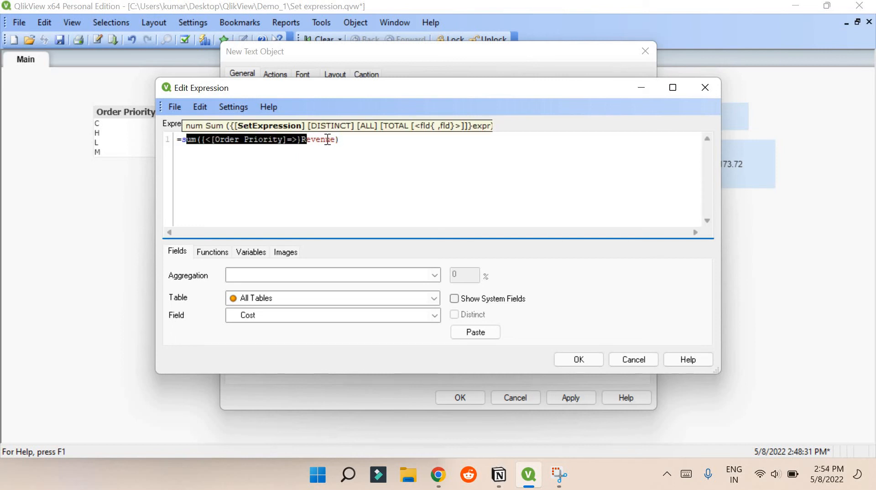
click(215, 141)
drag(215, 141, 288, 142)
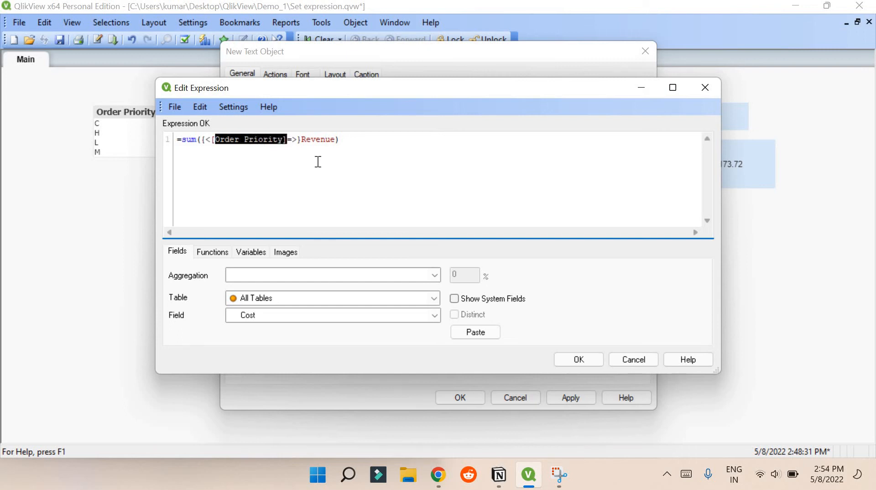
key(Right)
click(578, 359)
click(473, 396)
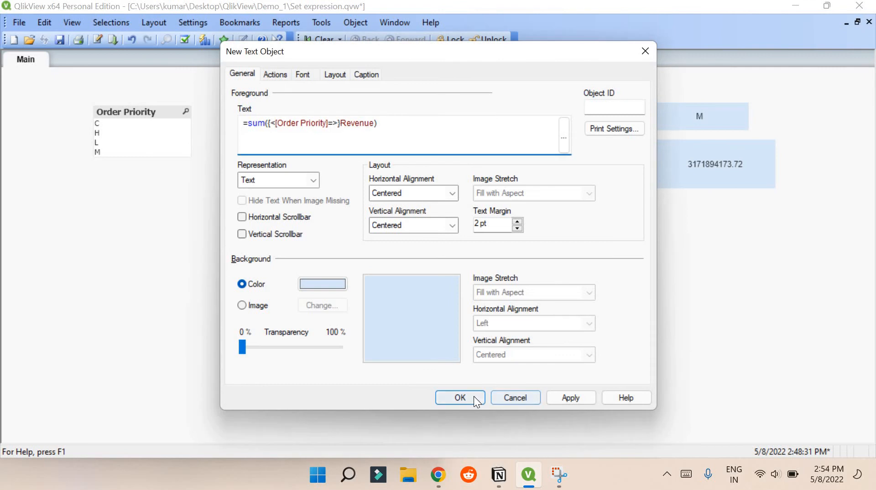
drag(347, 416, 409, 362)
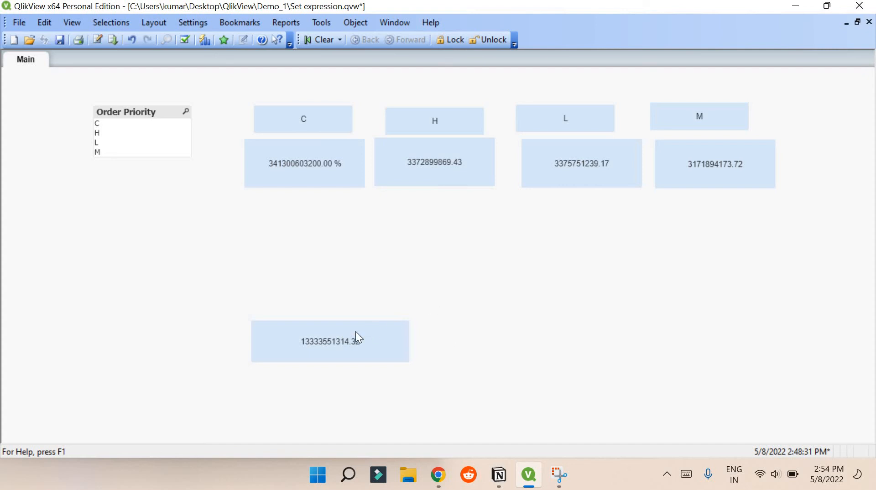
drag(356, 332, 163, 280)
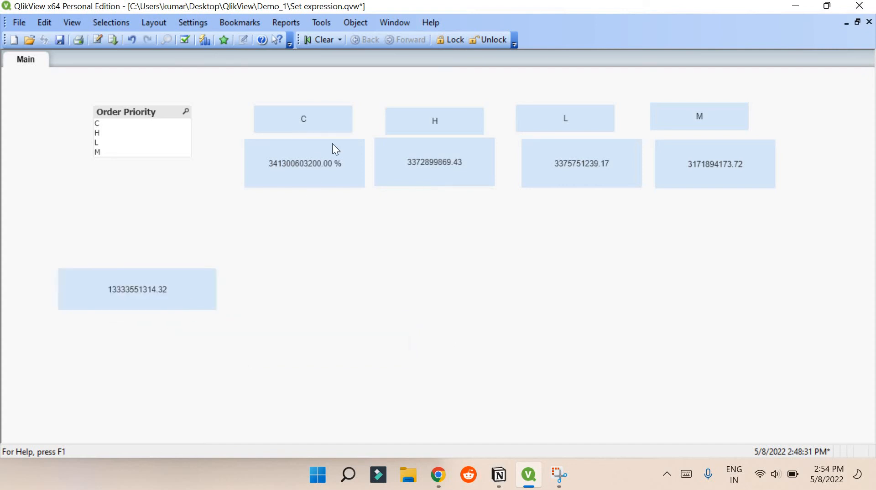
Create a chart titled 'demo graph' with Region as dimension and sum(Revenue) as expression
right_click(333, 272)
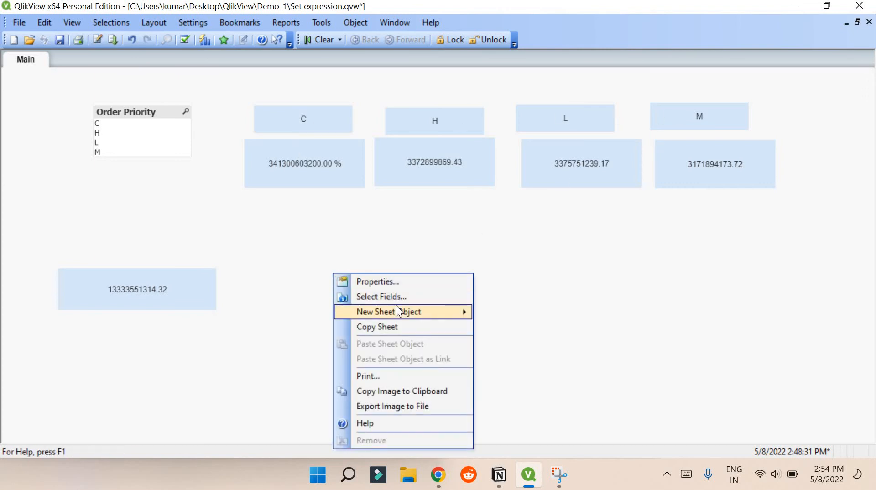
mouse_move(404, 314)
click(511, 276)
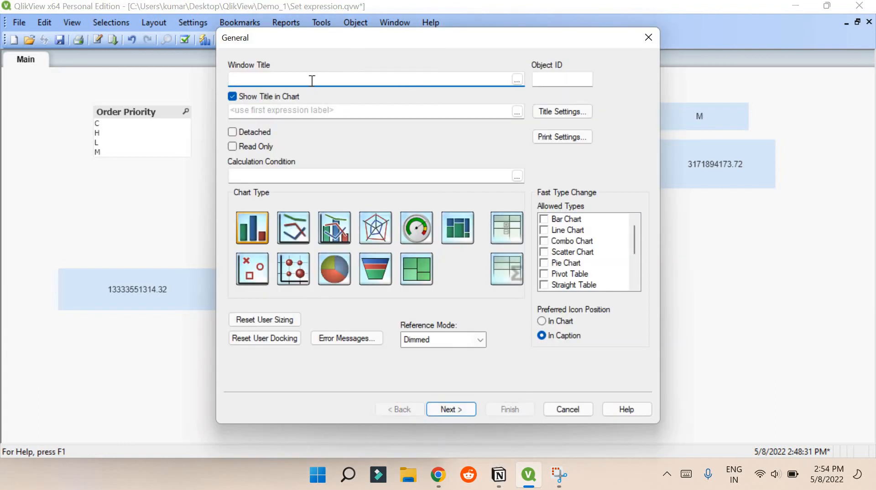
text(demo graph)
click(344, 225)
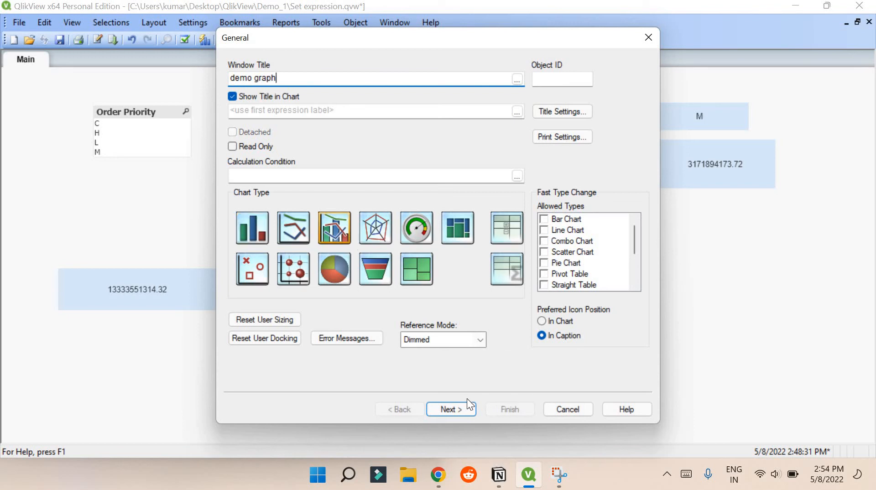
click(464, 414)
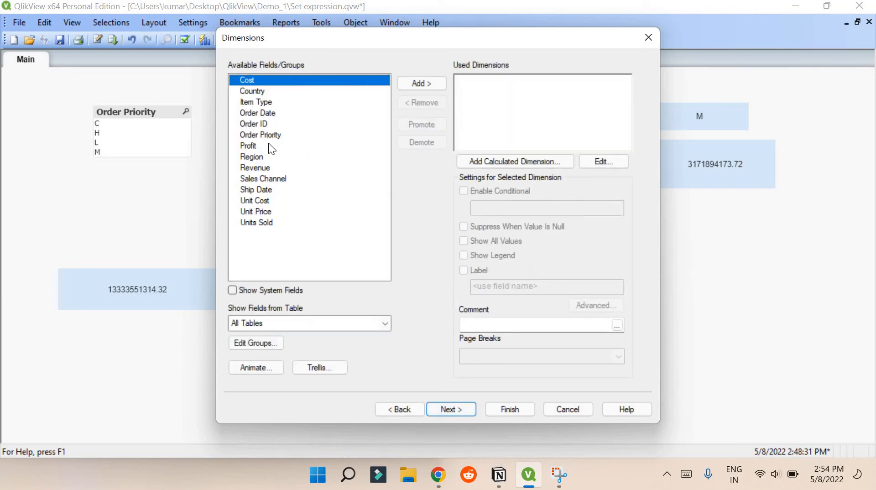
click(258, 158)
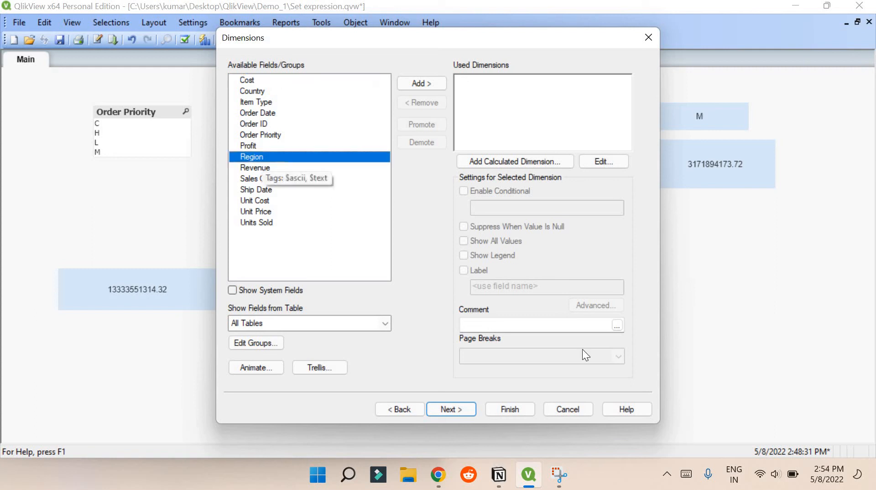
click(469, 410)
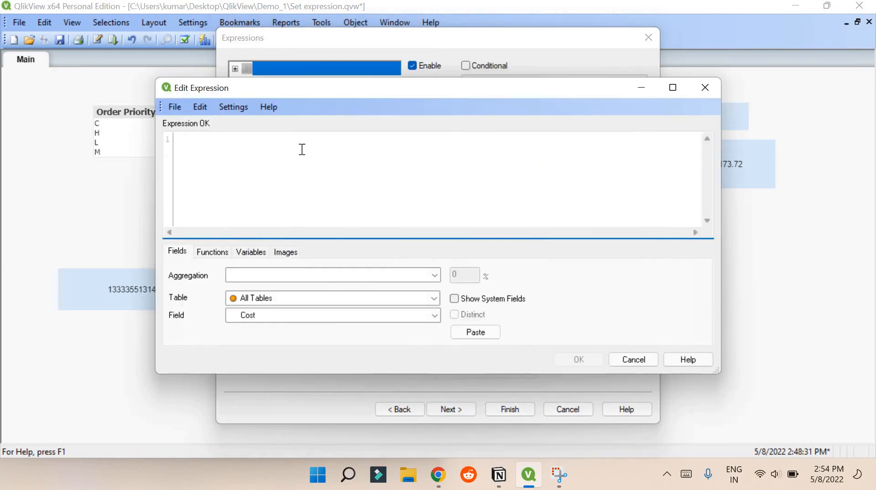
text(sum()
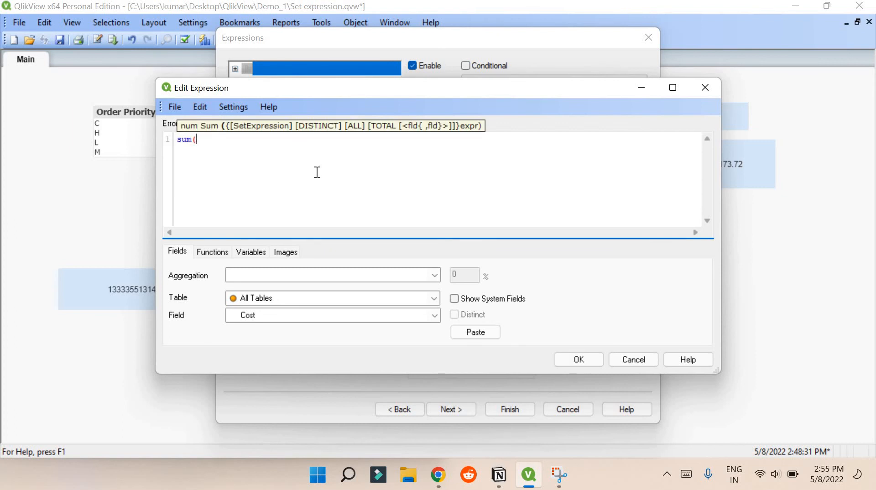
text(Revenue))
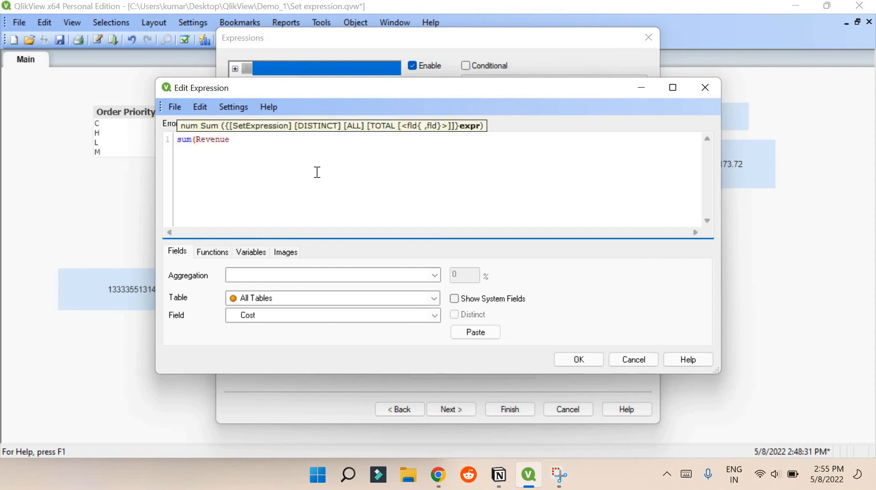
click(576, 361)
click(509, 411)
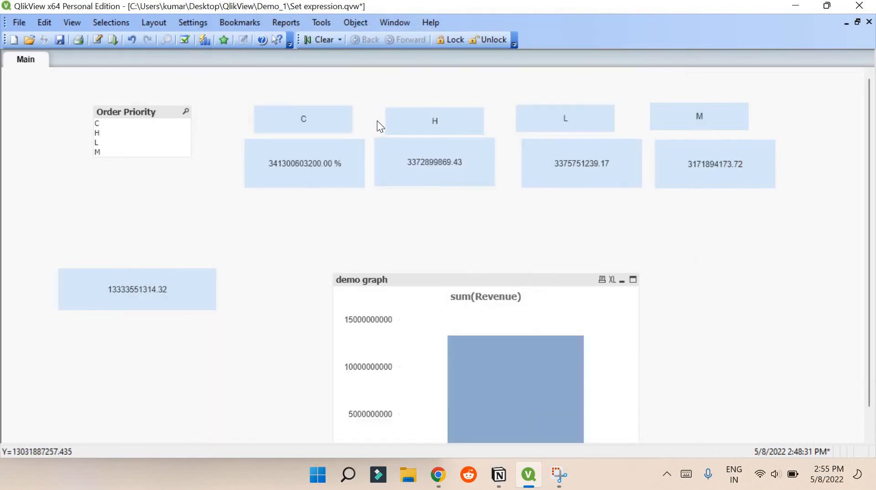
Copy the C-only set expression from the C revenue text box's formula
right_click(324, 159)
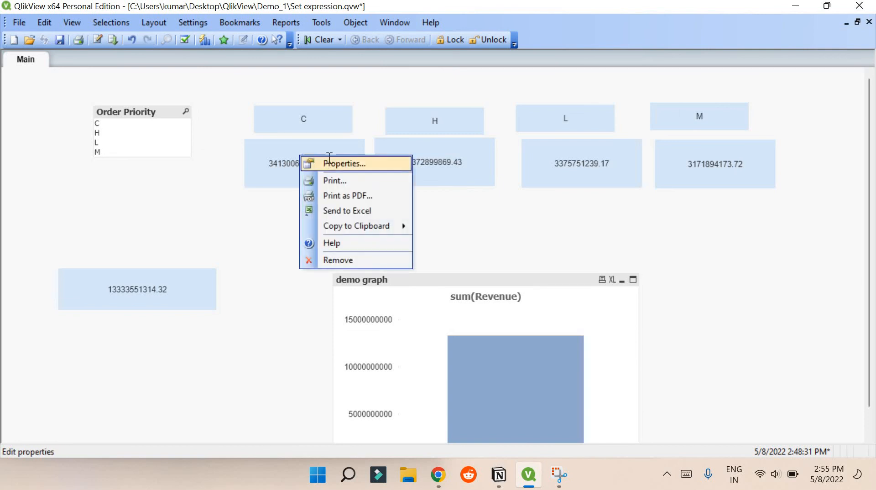
click(347, 164)
drag(267, 123, 409, 122)
key(ctrl+c)
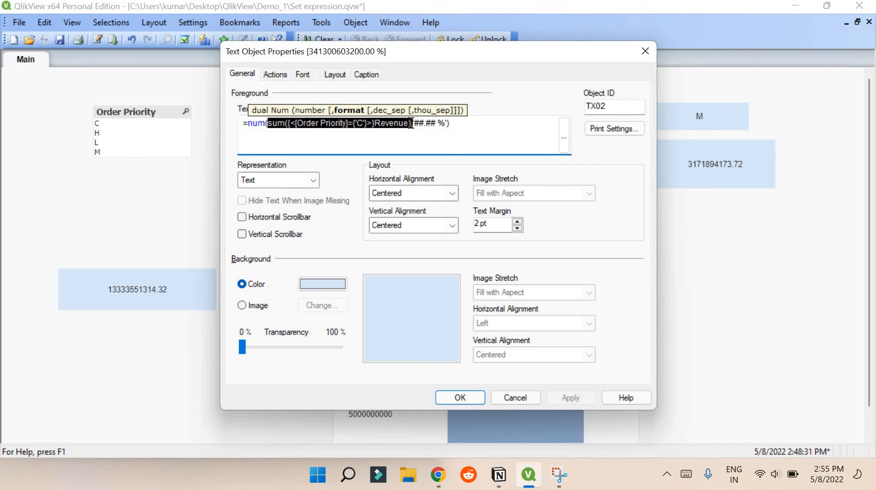
click(454, 393)
Label the demo graph's expression C and replace its formula with the C-only revenue formula
right_click(496, 159)
key(Return)
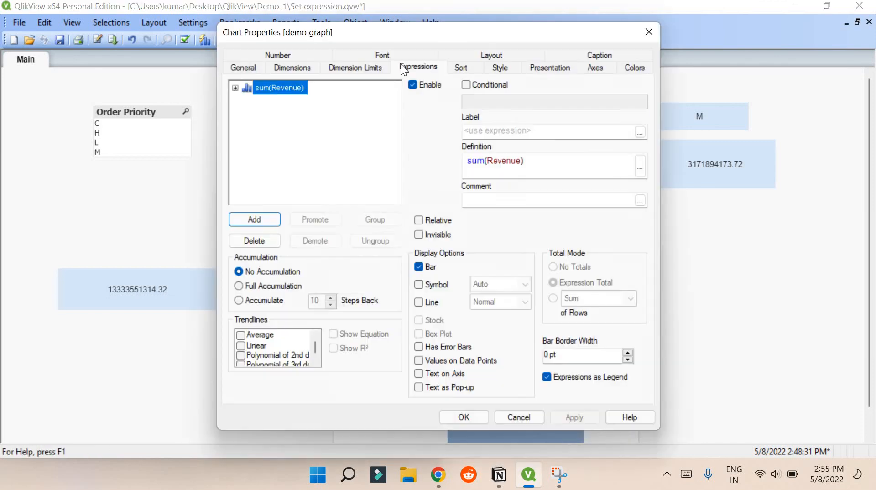
click(478, 130)
text(C)
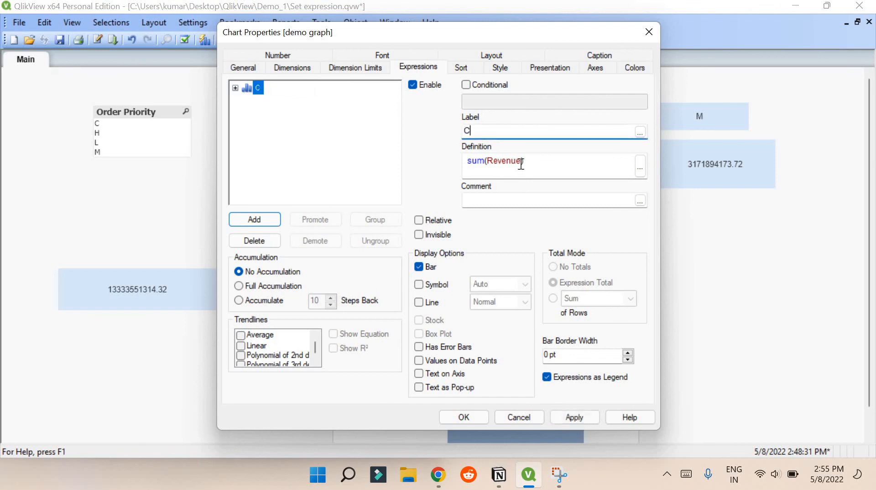
key(Tab)
key(ctrl+v)
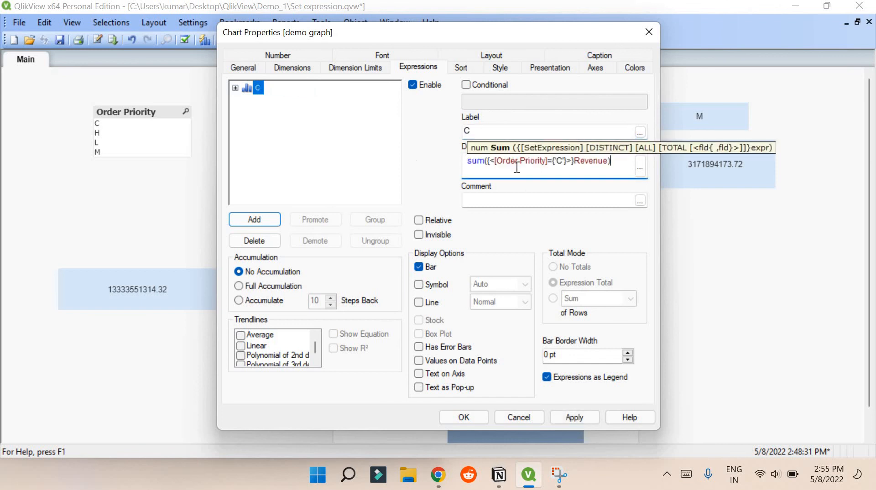
Add a second expression labelled H, filtered to Order Priority H, drawn as bars instead of a line
click(265, 217)
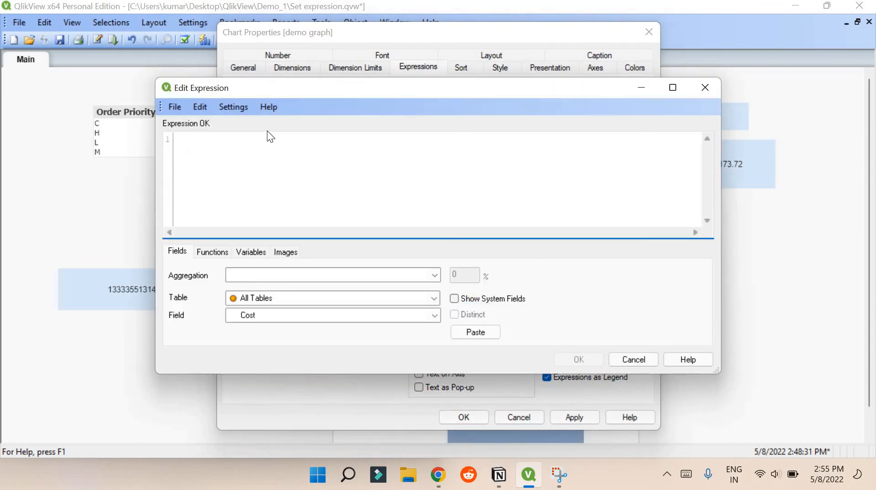
text(H)
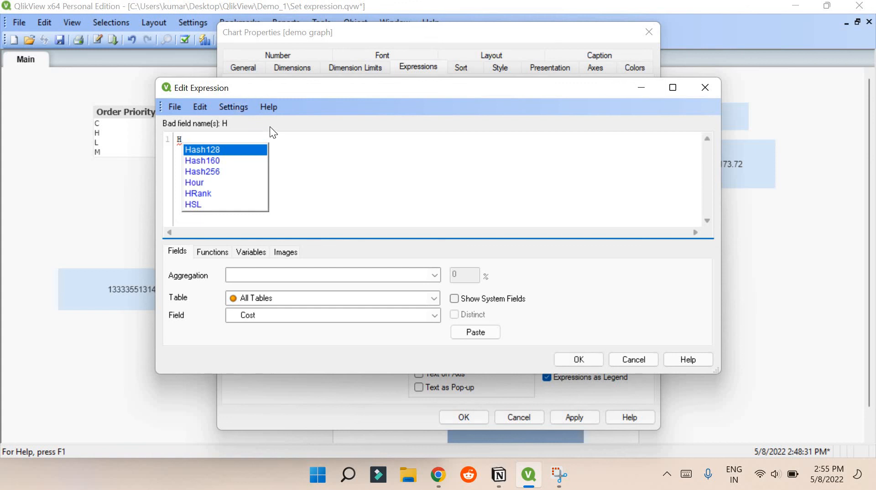
key(Escape)
key(BackSpace)
key(ctrl+v)
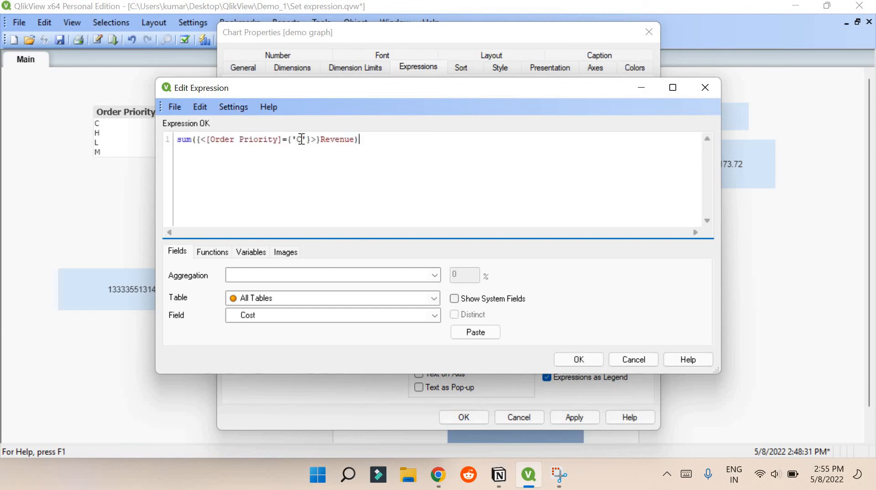
key(BackSpace)
text(H)
click(563, 359)
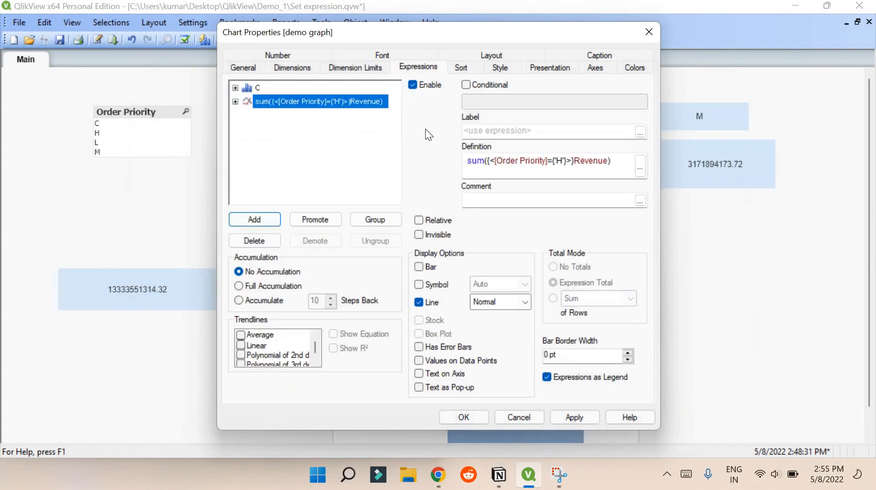
click(531, 133)
text(H)
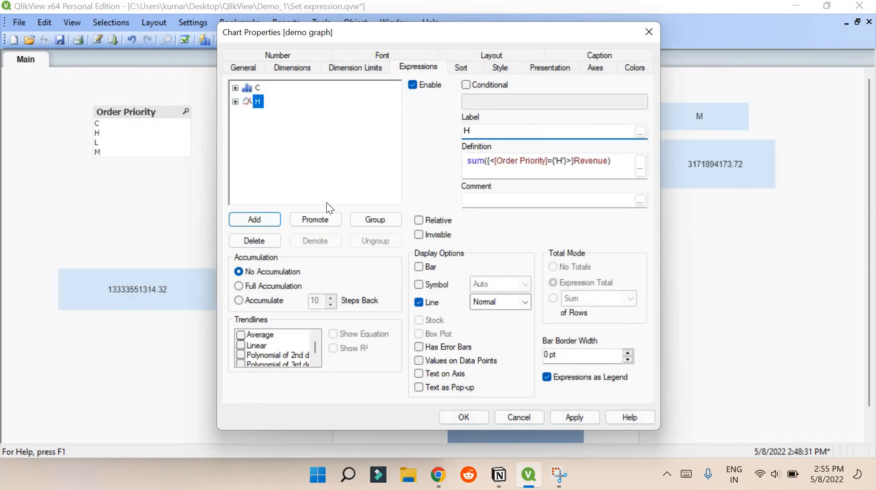
click(419, 266)
click(421, 306)
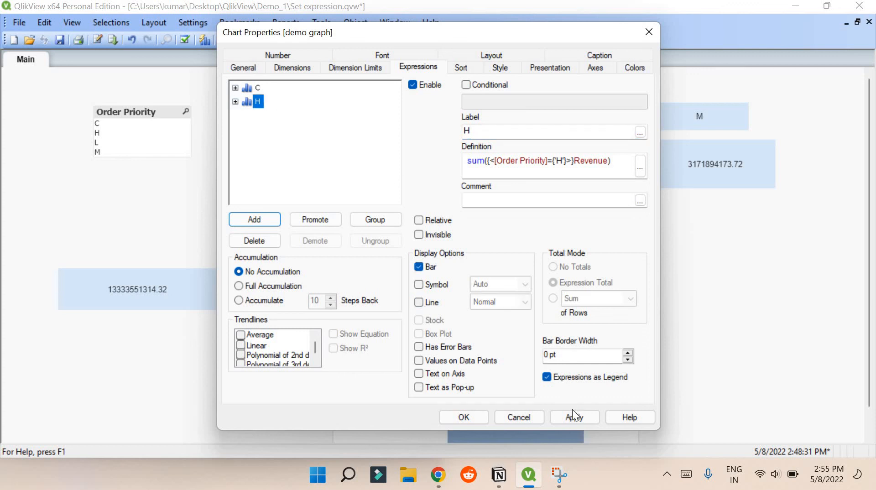
click(465, 417)
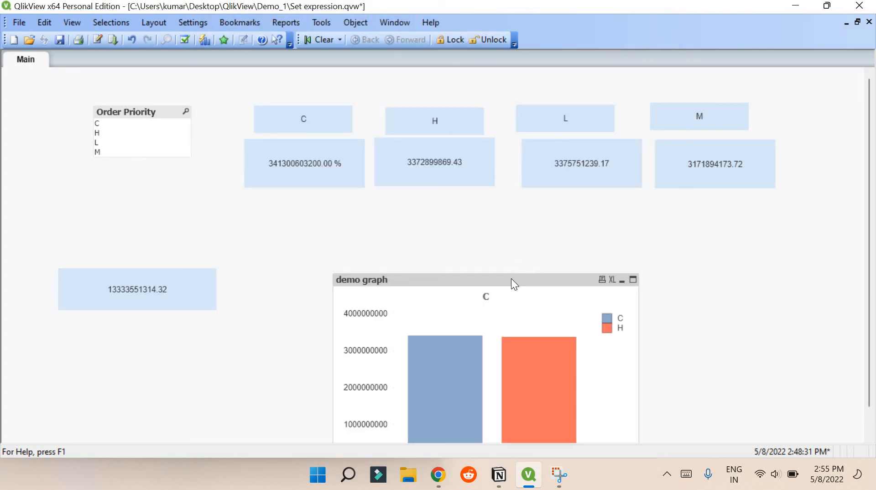
Move the demo graph up, add Region to its used dimensions, and widen the chart
drag(498, 242, 486, 180)
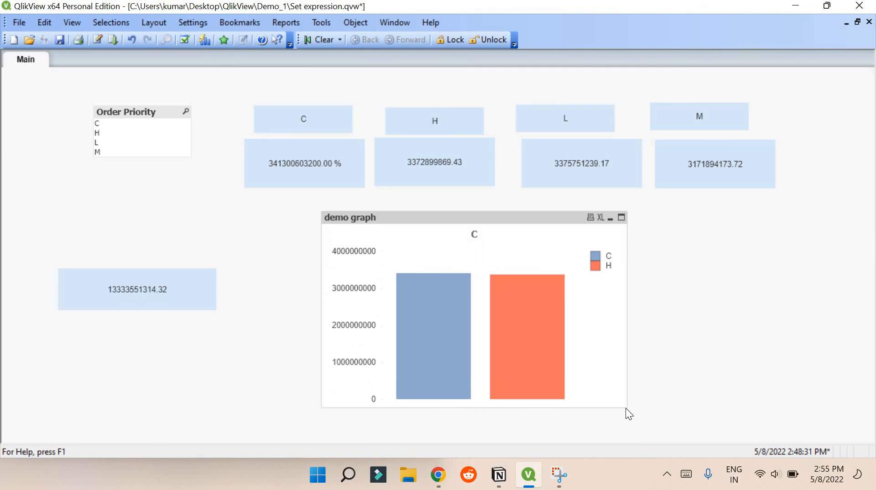
drag(626, 406, 752, 414)
right_click(552, 273)
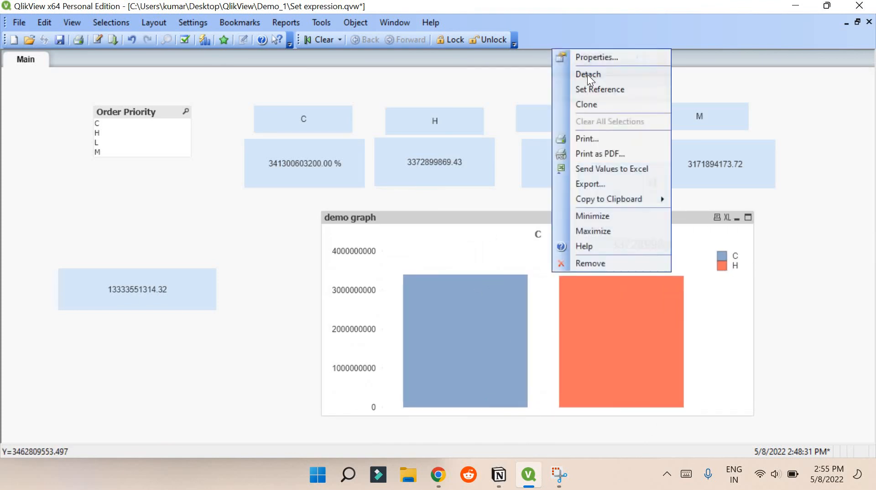
click(588, 59)
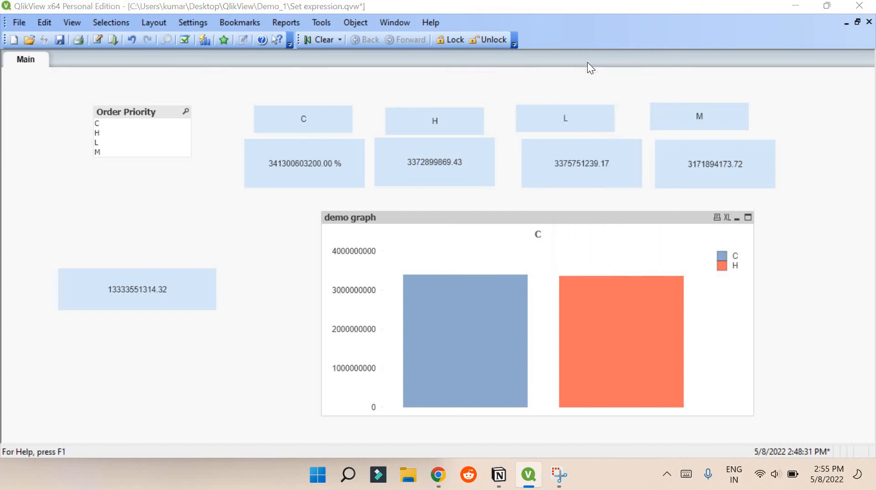
click(301, 66)
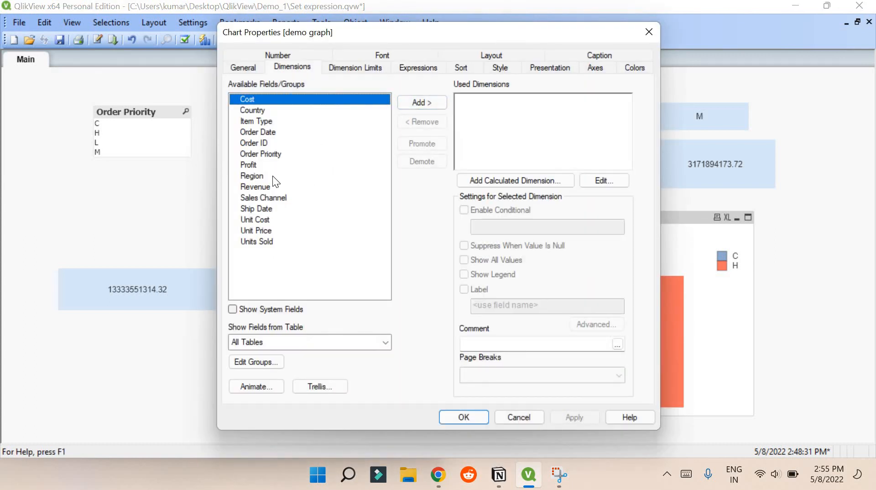
click(273, 177)
click(439, 102)
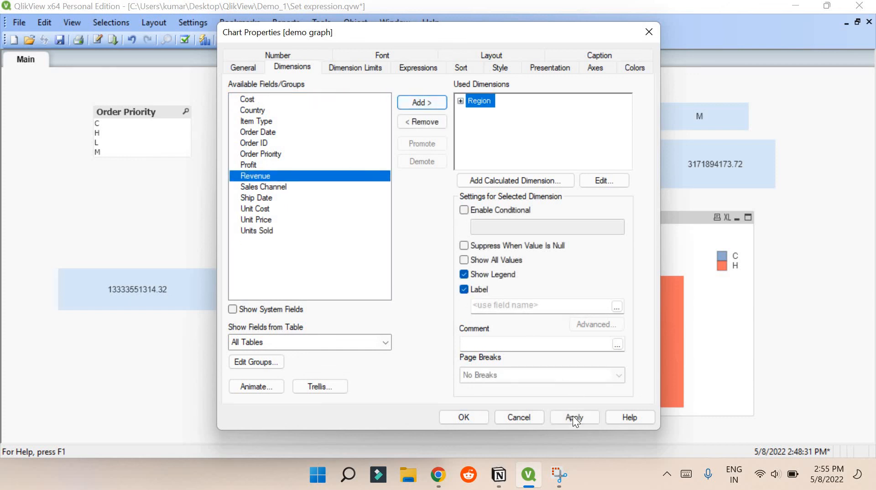
click(573, 417)
key(Return)
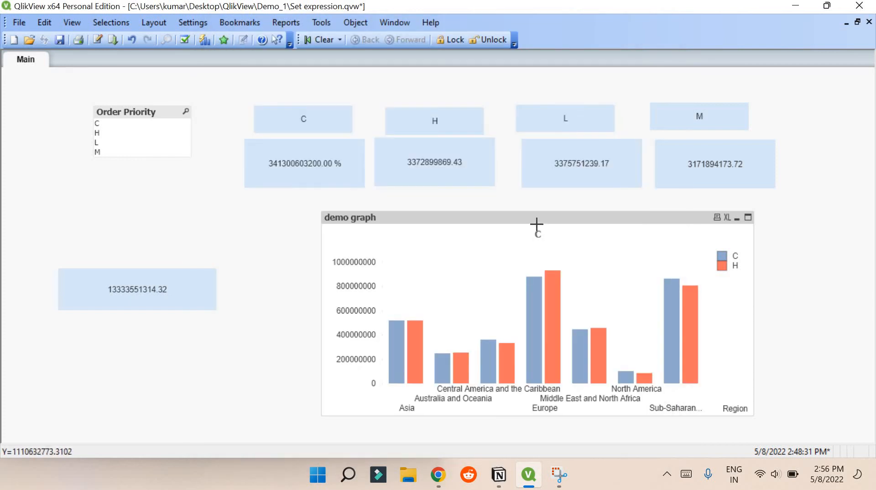
drag(322, 413, 215, 402)
Set the primary dimension labels to diagonal '/' and enlarge the demo graph toward the bottom right
right_click(374, 305)
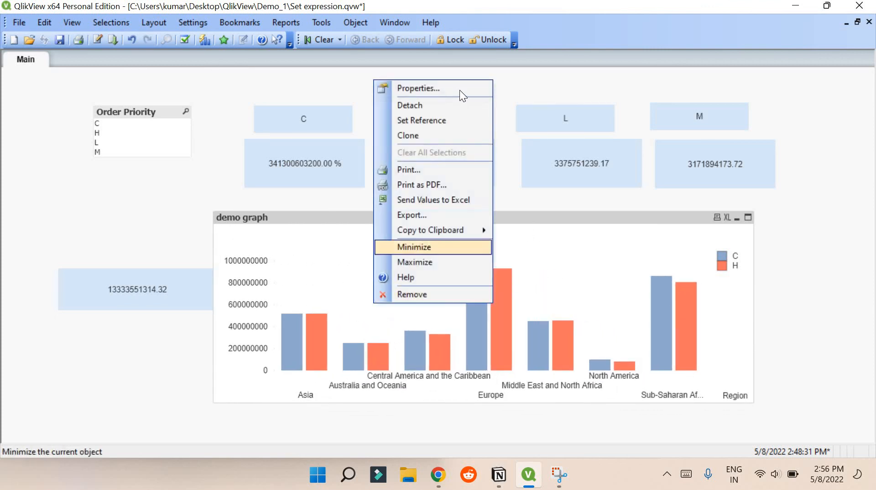
click(439, 88)
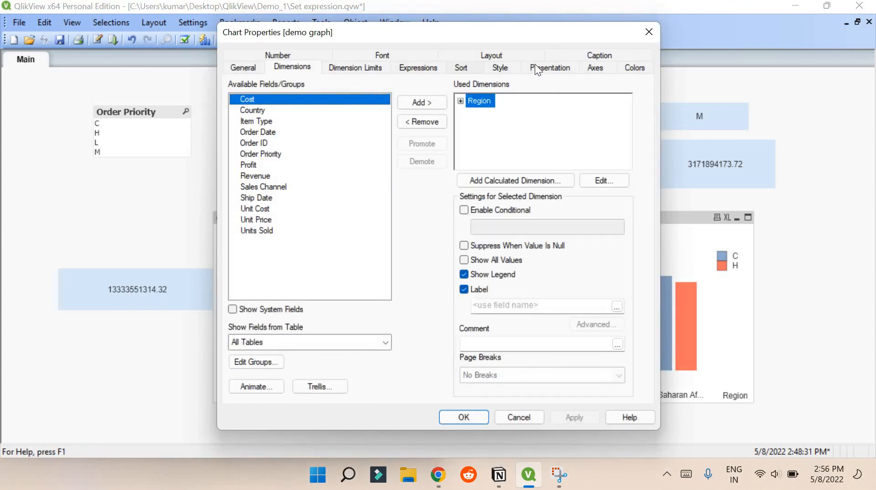
click(536, 66)
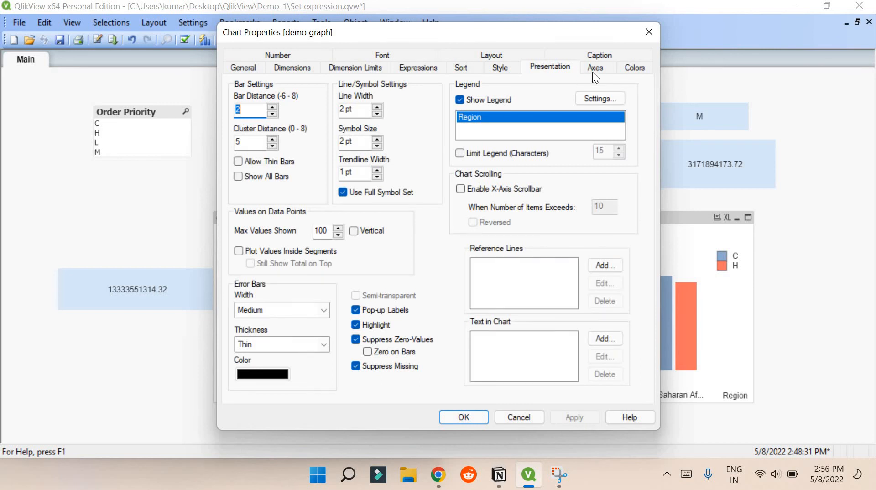
click(592, 68)
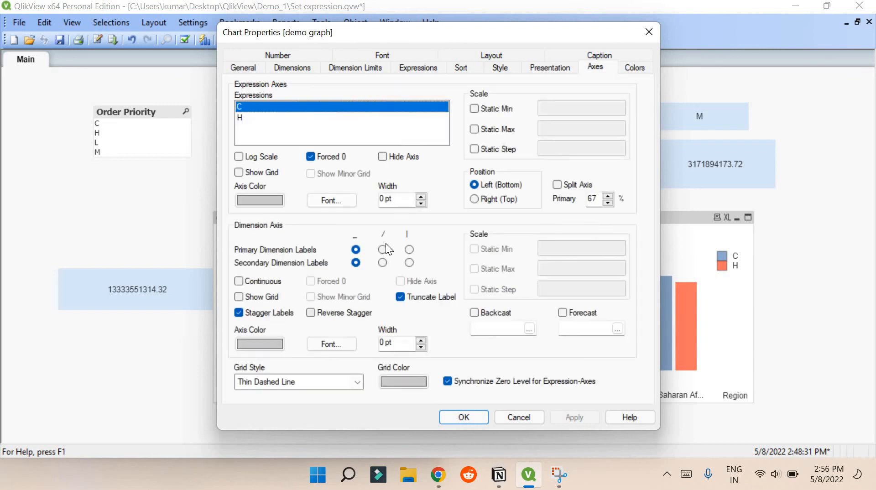
click(384, 249)
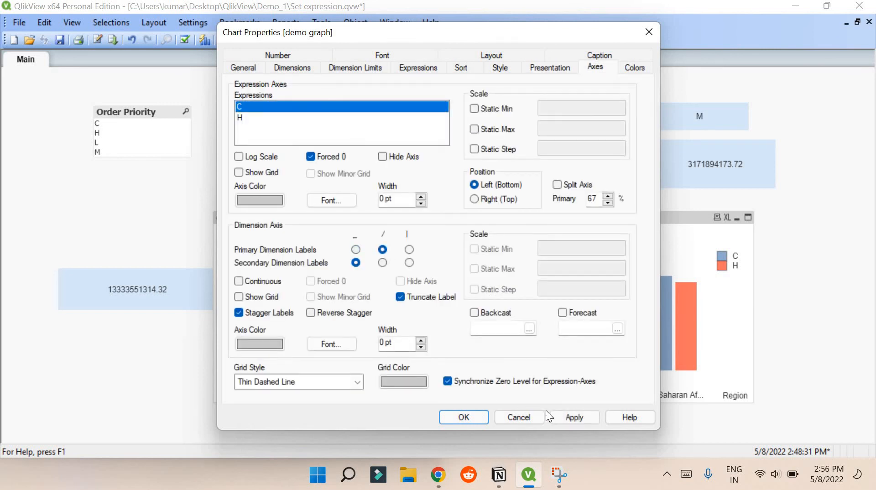
click(566, 414)
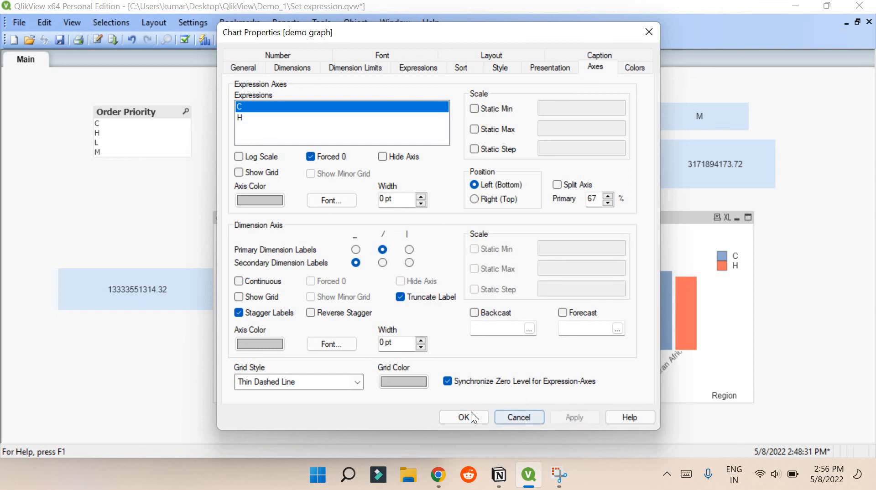
click(471, 412)
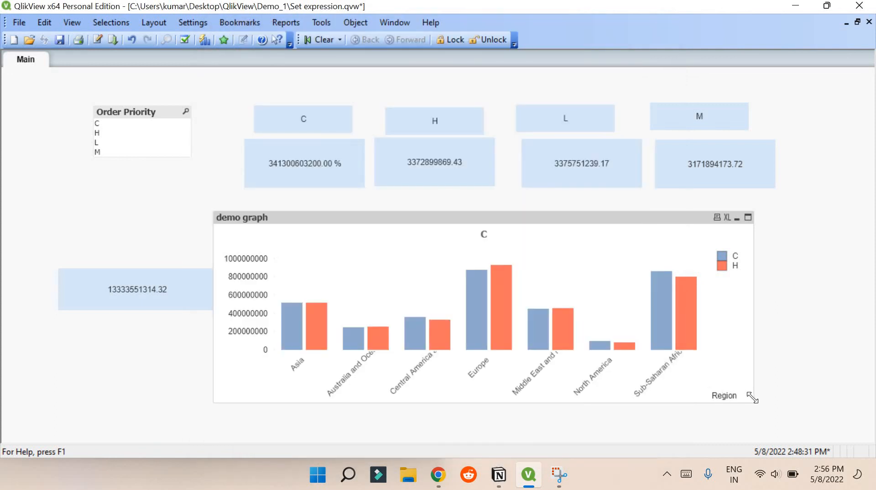
drag(821, 410, 824, 414)
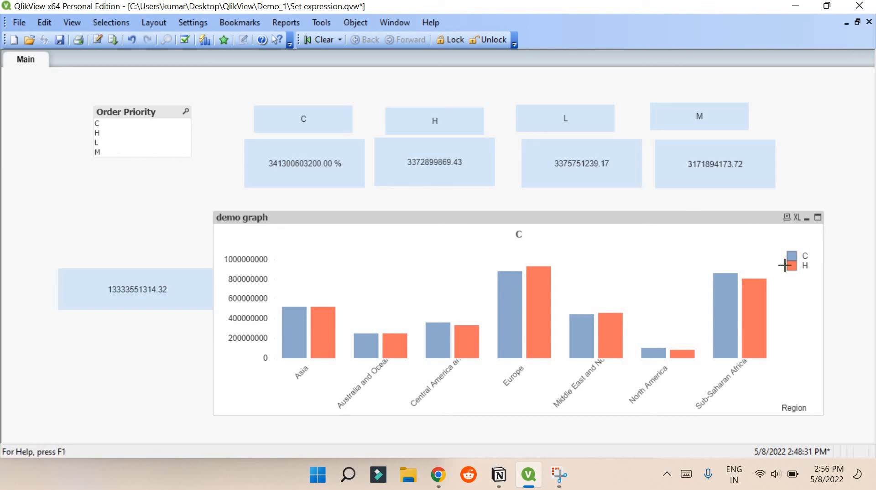
mouse_move(502, 301)
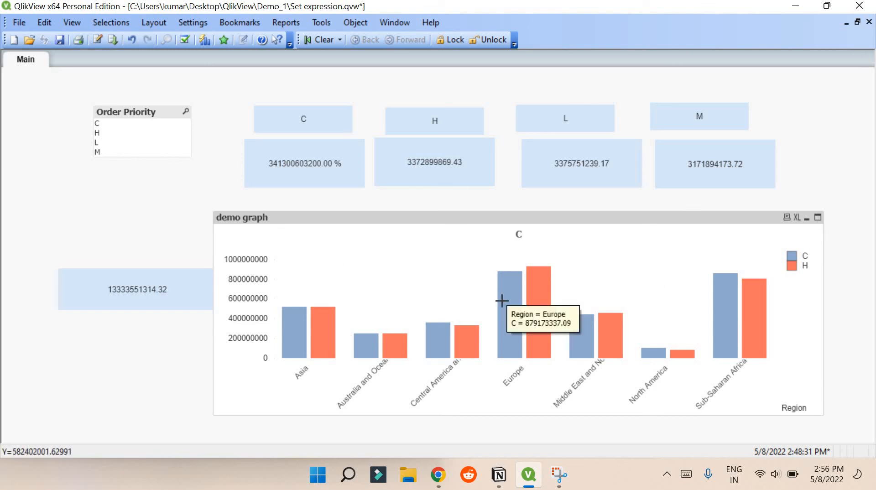